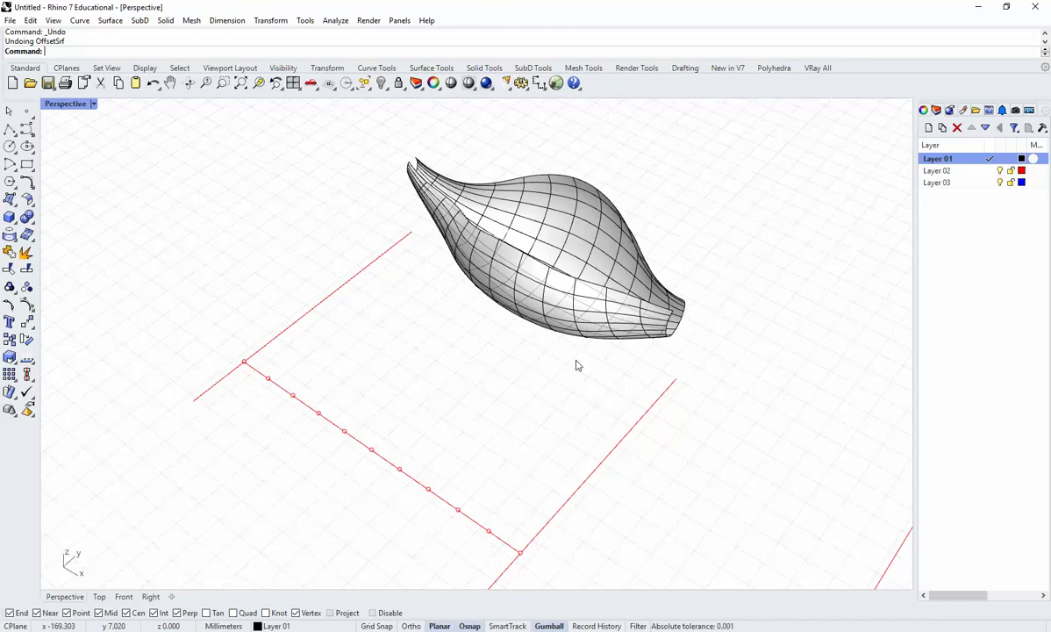
# Offset the open shell surface outward by 1 mm as a solid with sharp corners, deleting the input surface.
pyautogui.moveTo(469, 343); pyautogui.dragTo(541, 379, button='right')
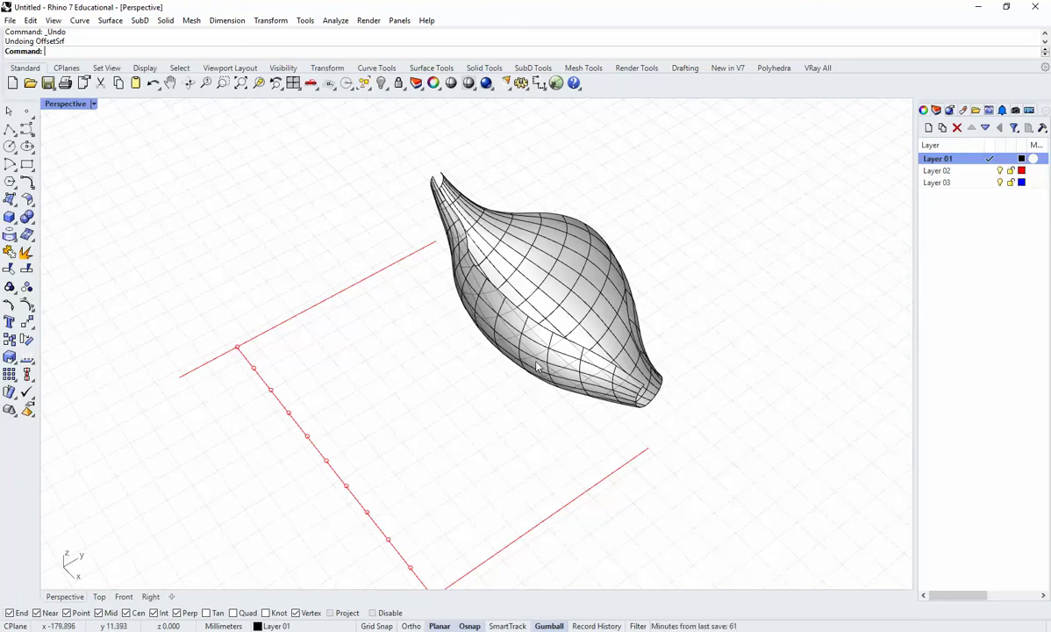
pyautogui.moveTo(460, 342); pyautogui.dragTo(512, 384, button='right')
pyautogui.scroll(5, 586, 295)
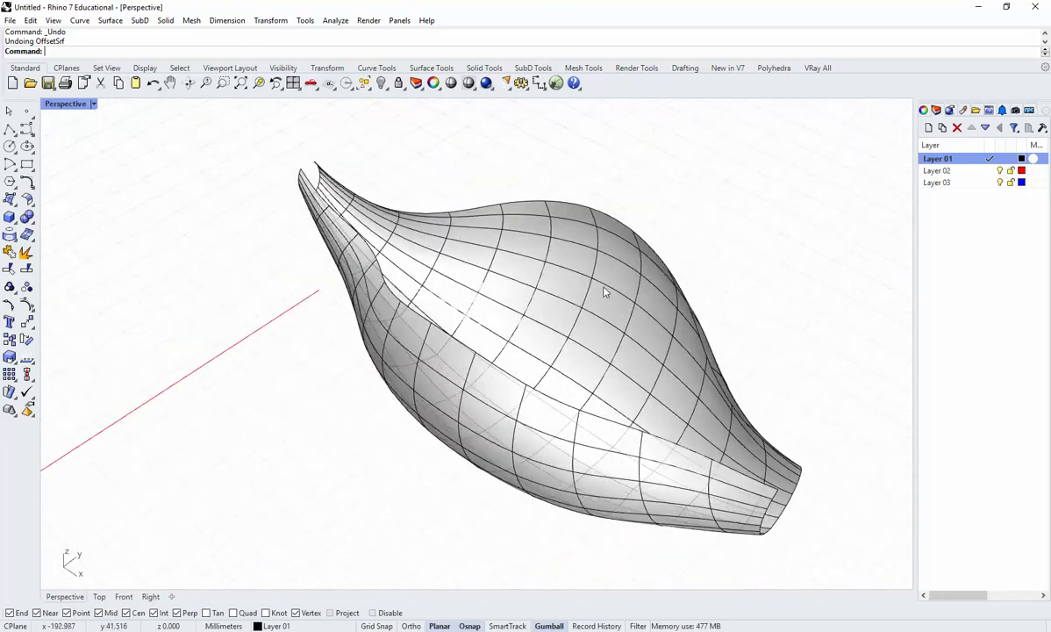
pyautogui.write('Offset')
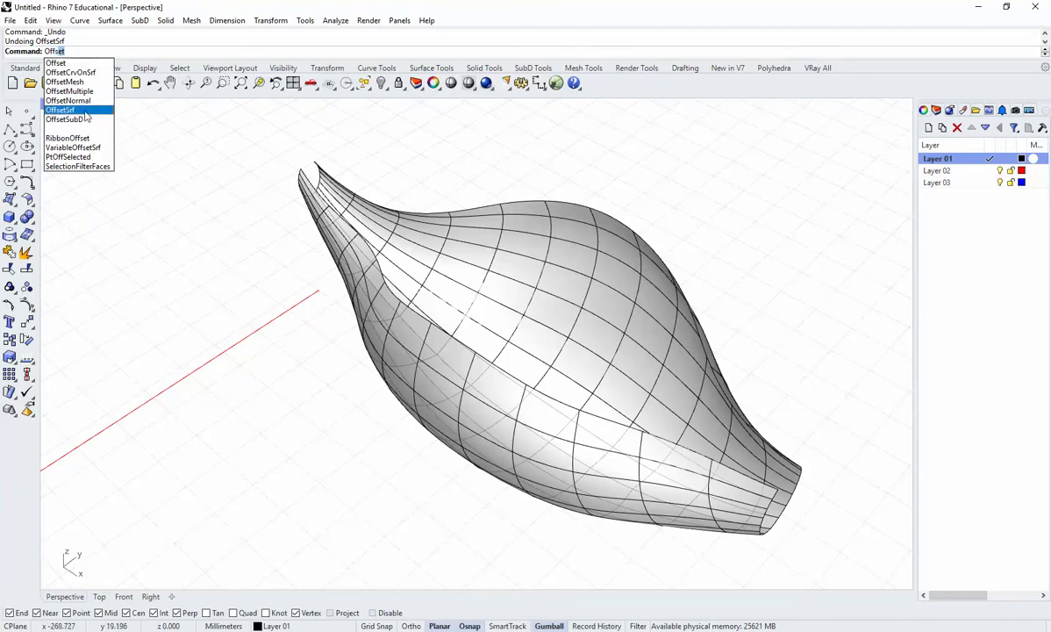
pyautogui.click(59, 110)
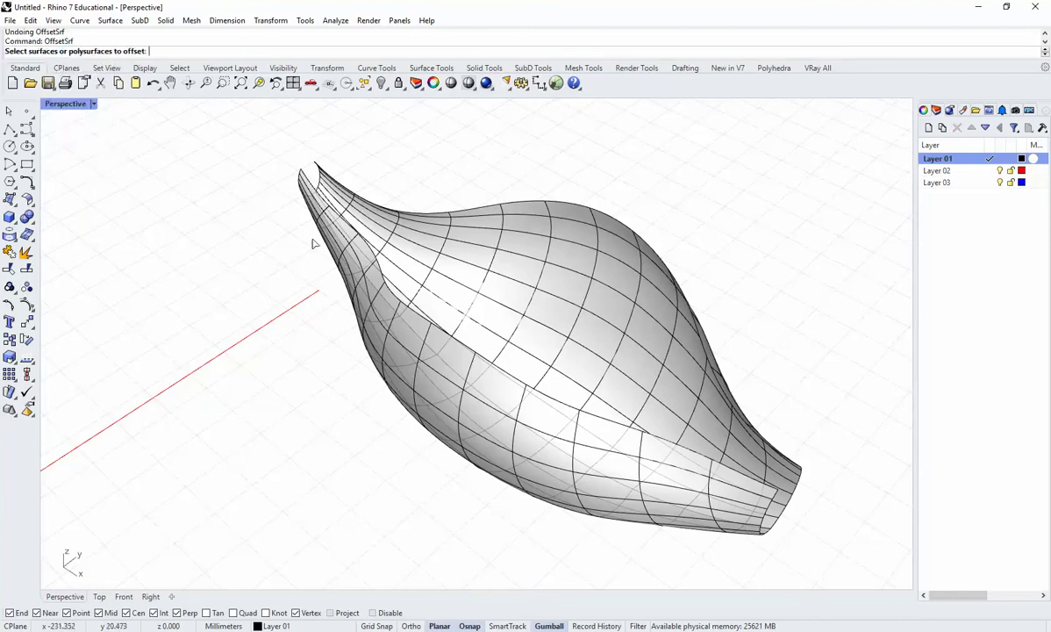
pyautogui.click(579, 312)
pyautogui.press('Return')
pyautogui.write('f')
pyautogui.press('Return')
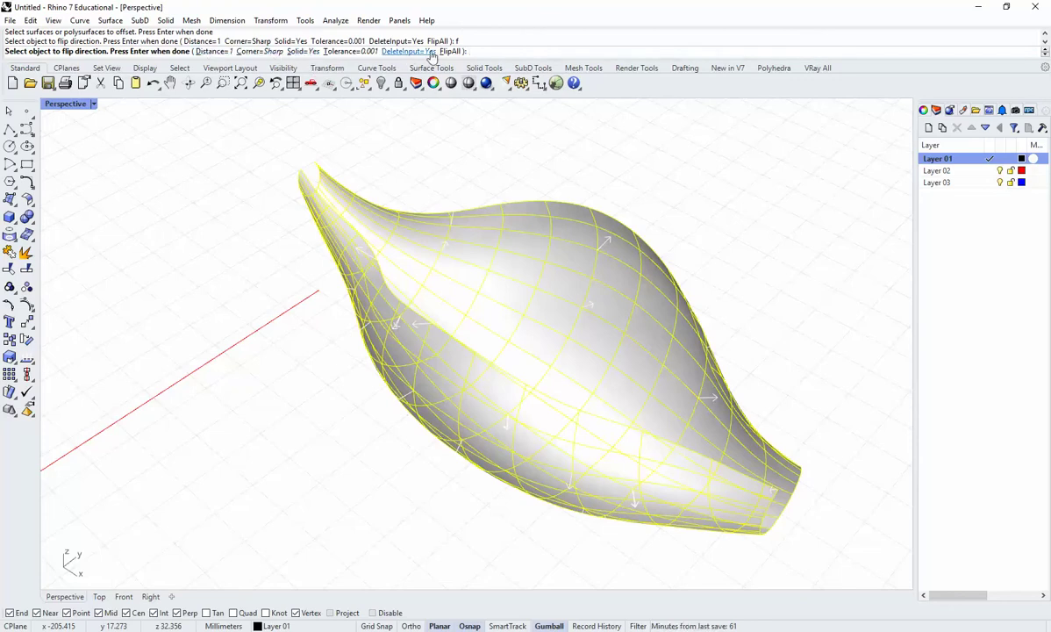
pyautogui.press('Return')
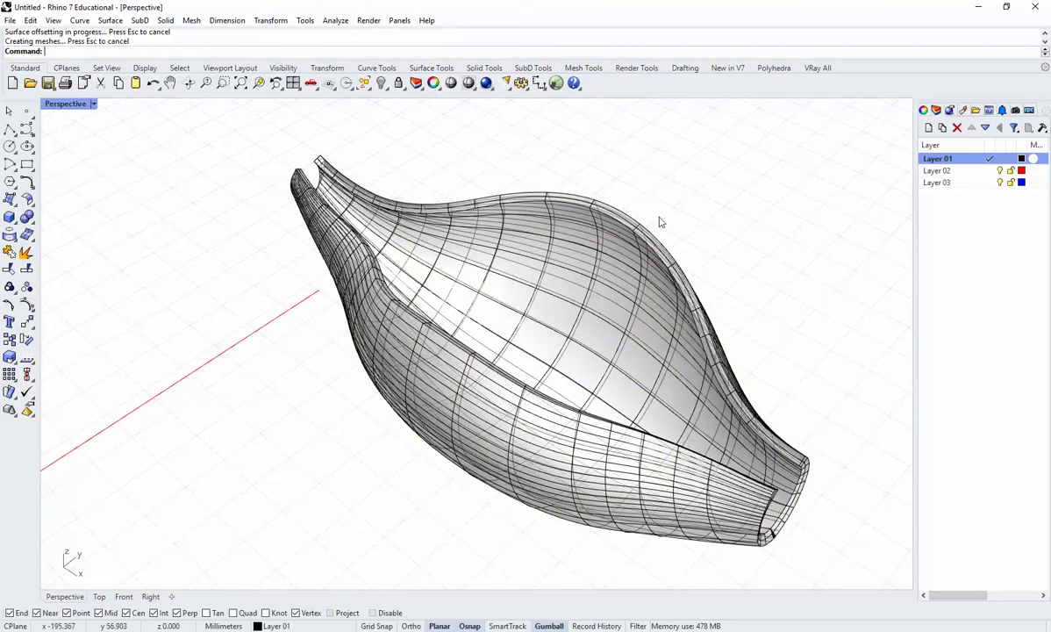
# Examine the thickened shell's wall, rim and open ends from several angles.
pyautogui.moveTo(737, 308); pyautogui.dragTo(406, 358, button='right')
pyautogui.scroll(7, 303, 382)
pyautogui.moveTo(268, 307); pyautogui.dragTo(189, 380, button='right')
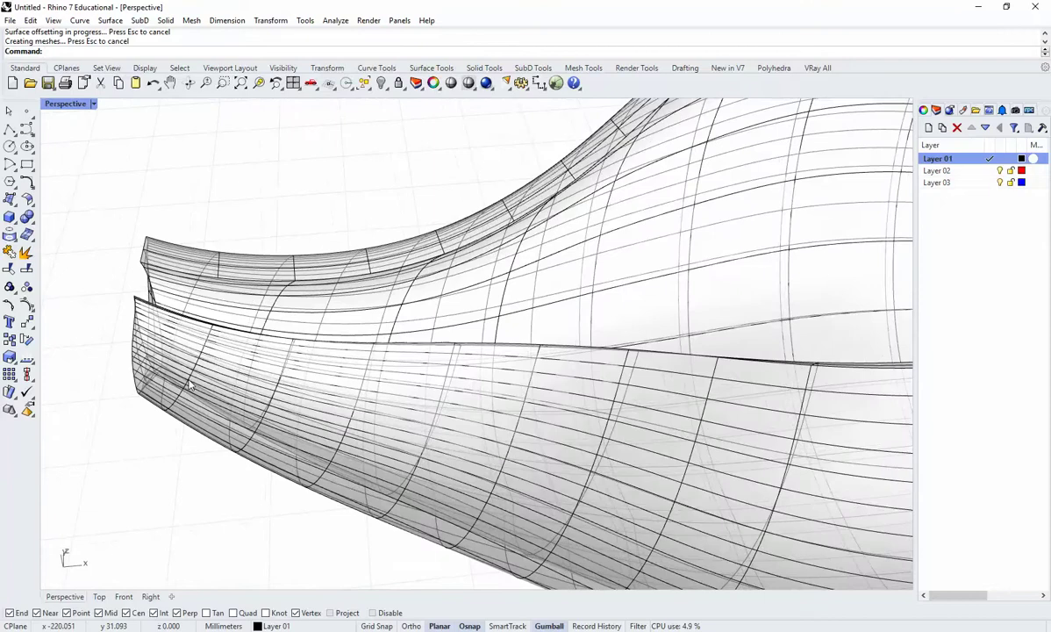
pyautogui.scroll(-10, 189, 381)
pyautogui.moveTo(358, 405); pyautogui.dragTo(237, 246, button='right')
pyautogui.scroll(-6, 300, 335)
pyautogui.scroll(5, 288, 298)
pyautogui.moveTo(233, 474); pyautogui.dragTo(358, 321, button='right')
pyautogui.moveTo(301, 274); pyautogui.dragTo(424, 352, button='right')
pyautogui.scroll(-2, 442, 386)
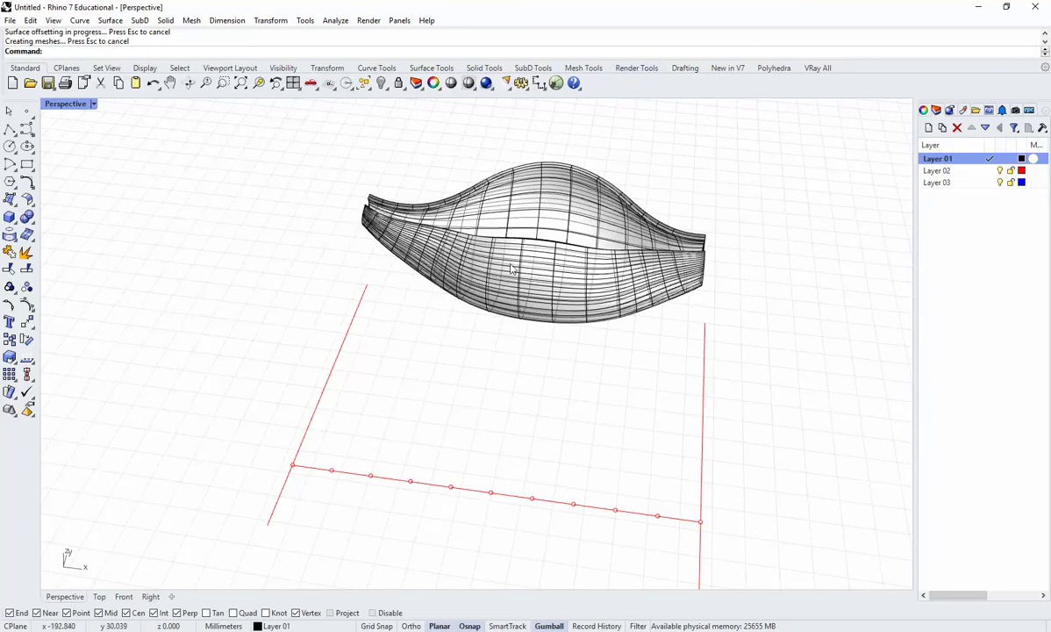
pyautogui.moveTo(590, 294); pyautogui.dragTo(502, 336, button='right')
pyautogui.keyDown('shift'); pyautogui.moveTo(315, 308); pyautogui.dragTo(299, 299, button='right'); pyautogui.keyUp('shift')
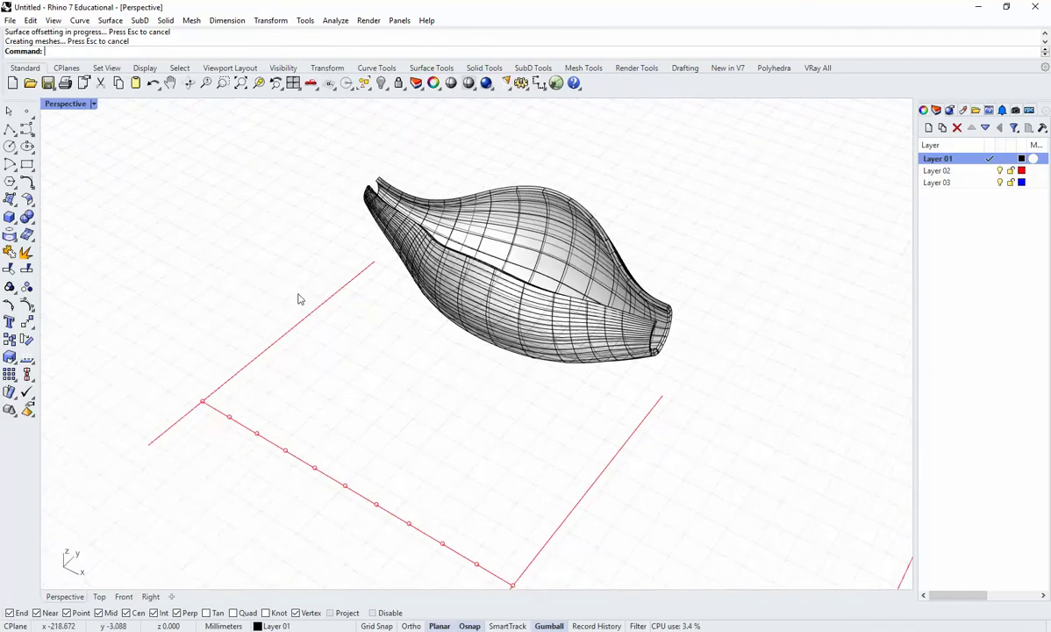
# In the Top view, make Layer 02 current and section the thickened shell vertically at the first interior division point.
pyautogui.doubleClick(70, 105)
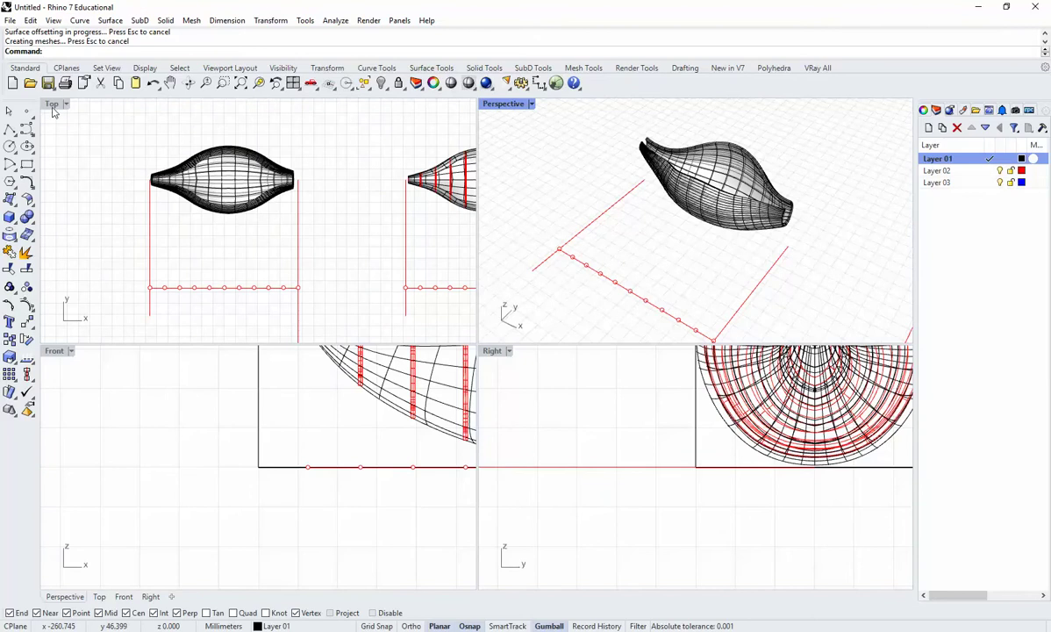
pyautogui.doubleClick(53, 105)
pyautogui.scroll(2, 370, 348)
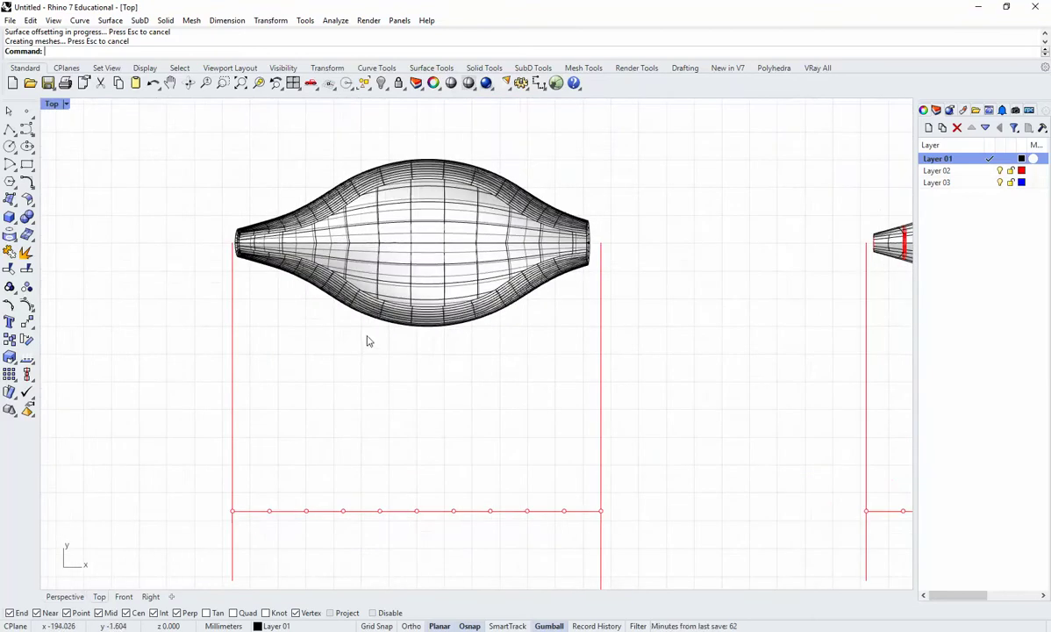
pyautogui.press('Return')
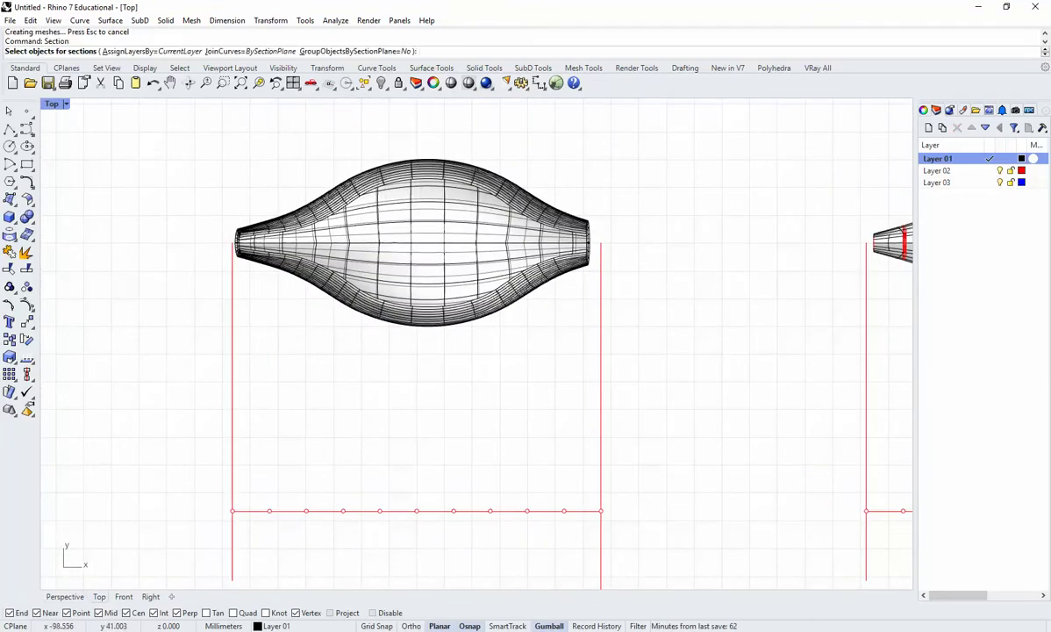
pyautogui.doubleClick(959, 172)
pyautogui.click(432, 306)
pyautogui.press('Return')
pyautogui.click(271, 498)
pyautogui.keyDown('shift'); pyautogui.click(272, 159); pyautogui.keyUp('shift')
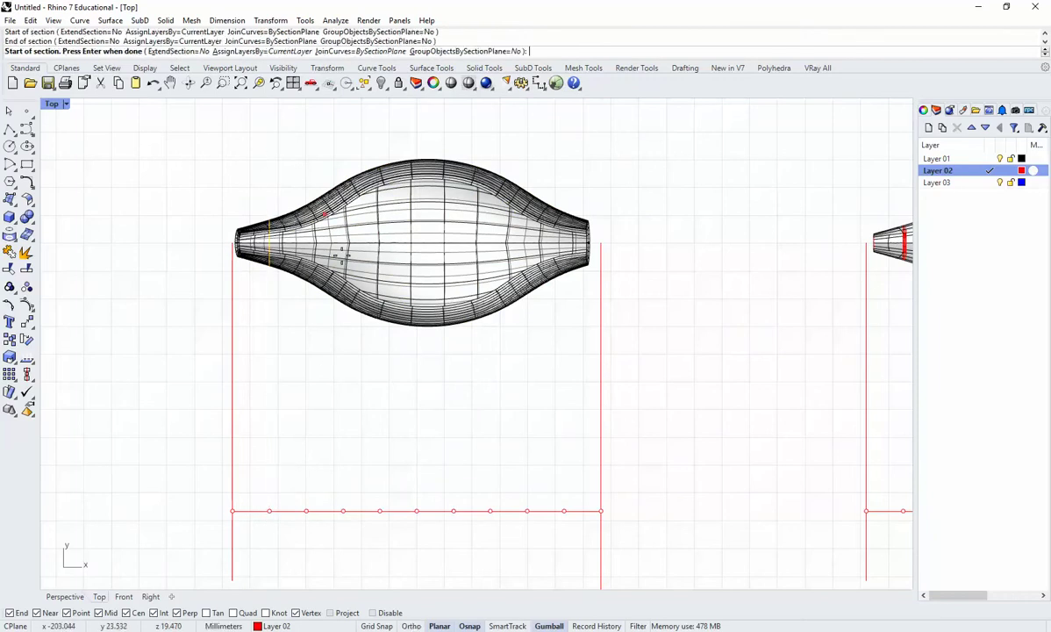
# Cut vertical sections through the shell at the remaining eight interior division points of the baseline.
pyautogui.click(307, 509)
pyautogui.keyDown('shift'); pyautogui.click(317, 146); pyautogui.keyUp('shift')
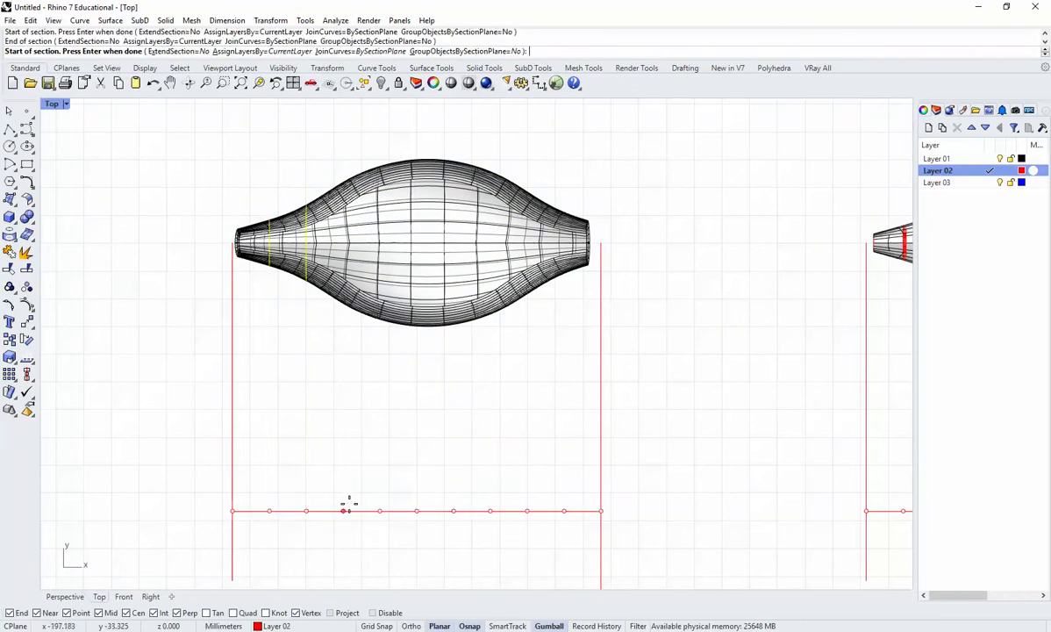
pyautogui.click(343, 508)
pyautogui.keyDown('shift'); pyautogui.click(373, 137); pyautogui.keyUp('shift')
pyautogui.click(380, 509)
pyautogui.keyDown('shift'); pyautogui.click(430, 131); pyautogui.keyUp('shift')
pyautogui.click(417, 510)
pyautogui.keyDown('shift'); pyautogui.click(474, 109); pyautogui.keyUp('shift')
pyautogui.click(454, 510)
pyautogui.keyDown('shift'); pyautogui.click(521, 132); pyautogui.keyUp('shift')
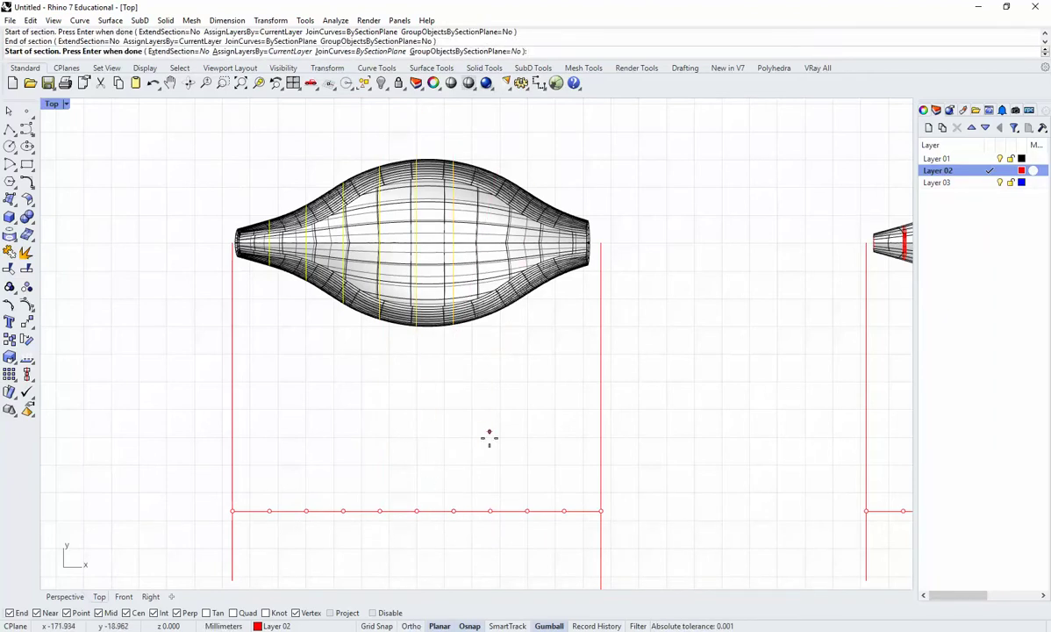
pyautogui.click(491, 510)
pyautogui.keyDown('shift'); pyautogui.click(539, 151); pyautogui.keyUp('shift')
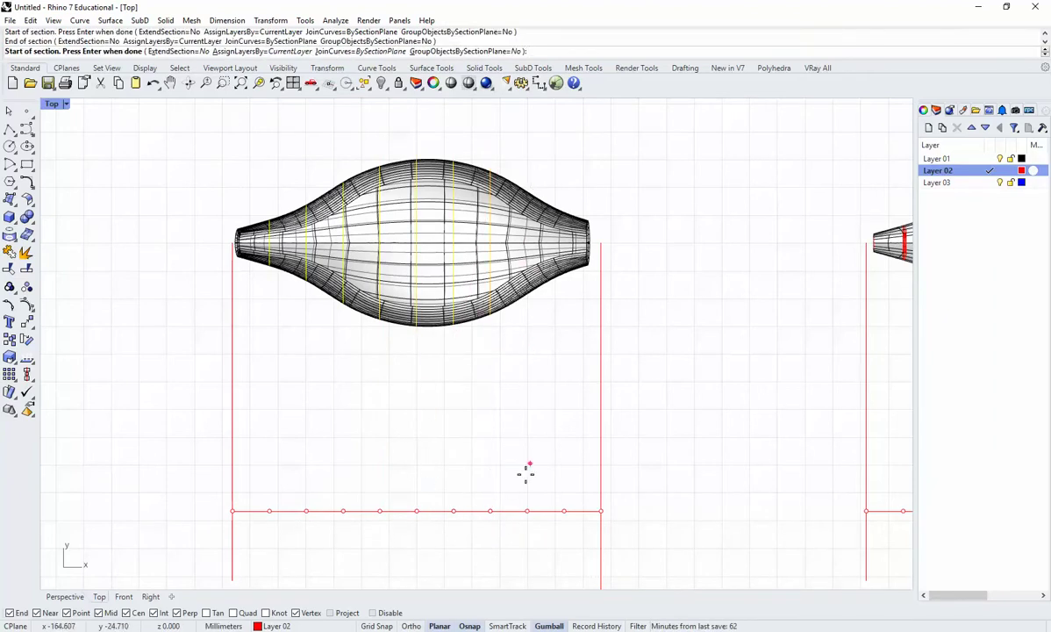
pyautogui.click(526, 509)
pyautogui.keyDown('shift'); pyautogui.click(581, 136); pyautogui.keyUp('shift')
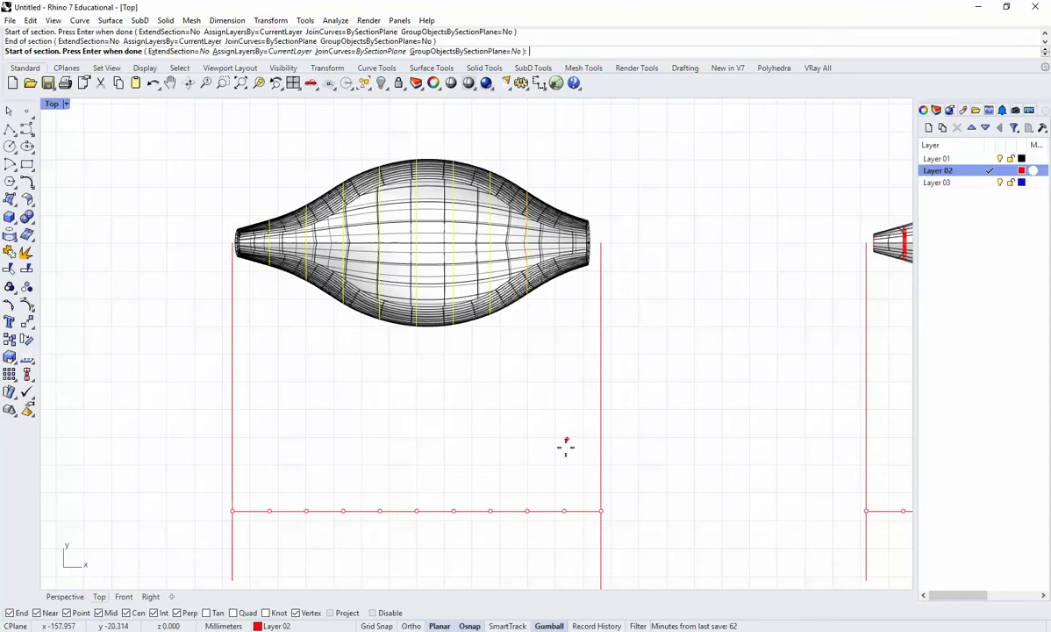
pyautogui.click(563, 510)
pyautogui.keyDown('shift'); pyautogui.click(633, 130); pyautogui.keyUp('shift')
pyautogui.press('Return')
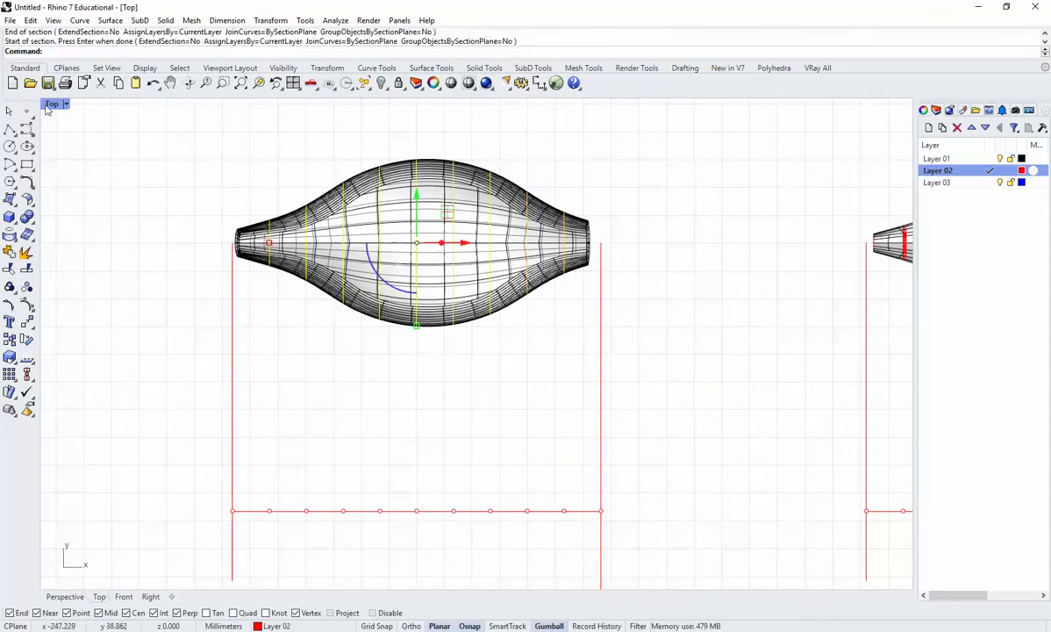
# Hide the thickened shell in the Perspective view, keeping the section curves shown.
pyautogui.doubleClick(48, 104)
pyautogui.doubleClick(501, 105)
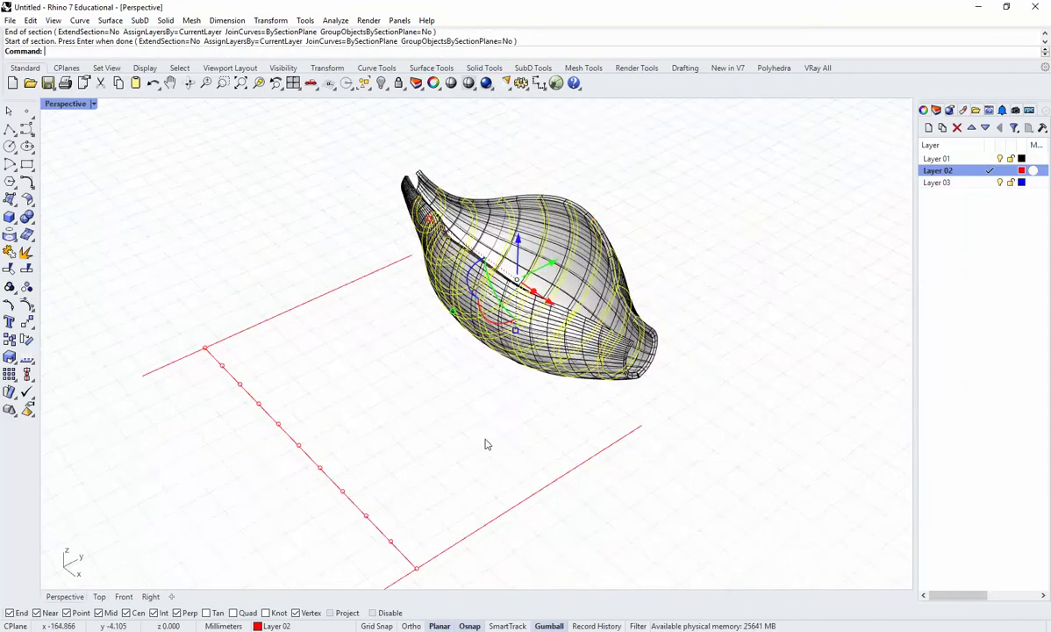
pyautogui.click(460, 448)
pyautogui.moveTo(492, 399)
pyautogui.mouseDown(button='right')
pyautogui.moveTo(483, 397)
pyautogui.moveTo(491, 393)
pyautogui.mouseUp(button='right')
pyautogui.scroll(8, 523, 294)
pyautogui.moveTo(523, 294); pyautogui.dragTo(558, 307, button='right')
pyautogui.scroll(-5, 558, 307)
pyautogui.scroll(2, 559, 307)
pyautogui.click(524, 301)
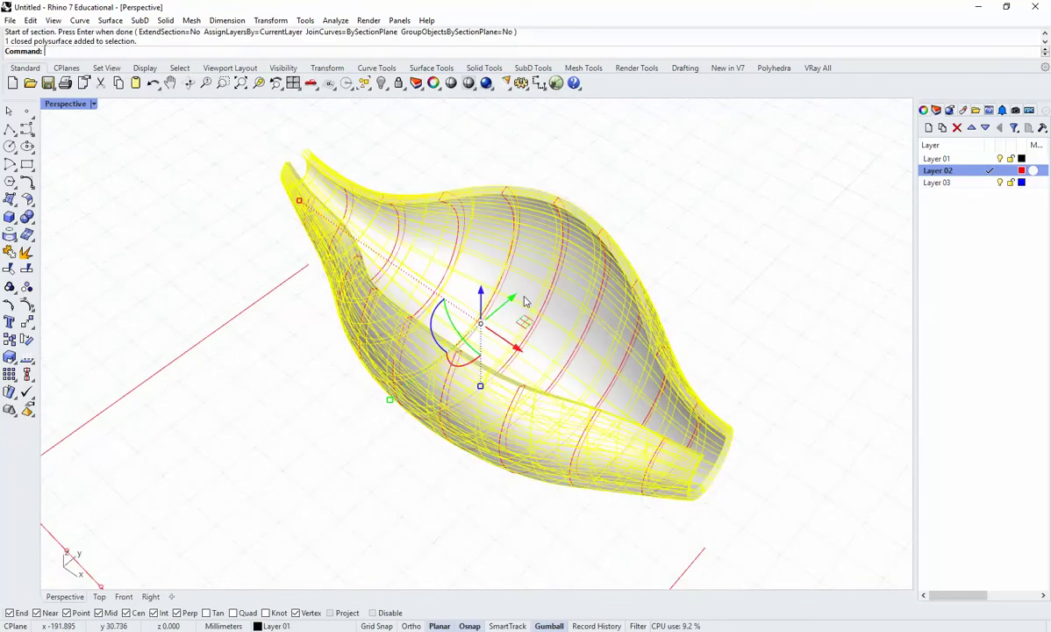
pyautogui.keyDown('shift'); pyautogui.moveTo(639, 253); pyautogui.dragTo(412, 311, button='right'); pyautogui.keyUp('shift')
pyautogui.scroll(-3, 641, 297)
pyautogui.moveTo(329, 319); pyautogui.dragTo(743, 192)
pyautogui.moveTo(544, 317); pyautogui.dragTo(748, 159, button='right')
pyautogui.write('Hide')
pyautogui.press('Return')
# Extrude all nine section curves 0.25 mm to both sides as open surfaces, keeping the input curves.
pyautogui.keyDown('shift'); pyautogui.moveTo(455, 411); pyautogui.dragTo(513, 358, button='right'); pyautogui.keyUp('shift')
pyautogui.moveTo(434, 377); pyautogui.dragTo(551, 375, button='right')
pyautogui.moveTo(377, 277); pyautogui.dragTo(358, 209, button='right')
pyautogui.moveTo(255, 180); pyautogui.dragTo(745, 408)
pyautogui.moveTo(508, 396); pyautogui.dragTo(575, 390, button='right')
pyautogui.scroll(5, 561, 377)
pyautogui.keyDown('shift'); pyautogui.moveTo(526, 334); pyautogui.dragTo(525, 426, button='right'); pyautogui.keyUp('shift')
pyautogui.write('ExtrudeCrv')
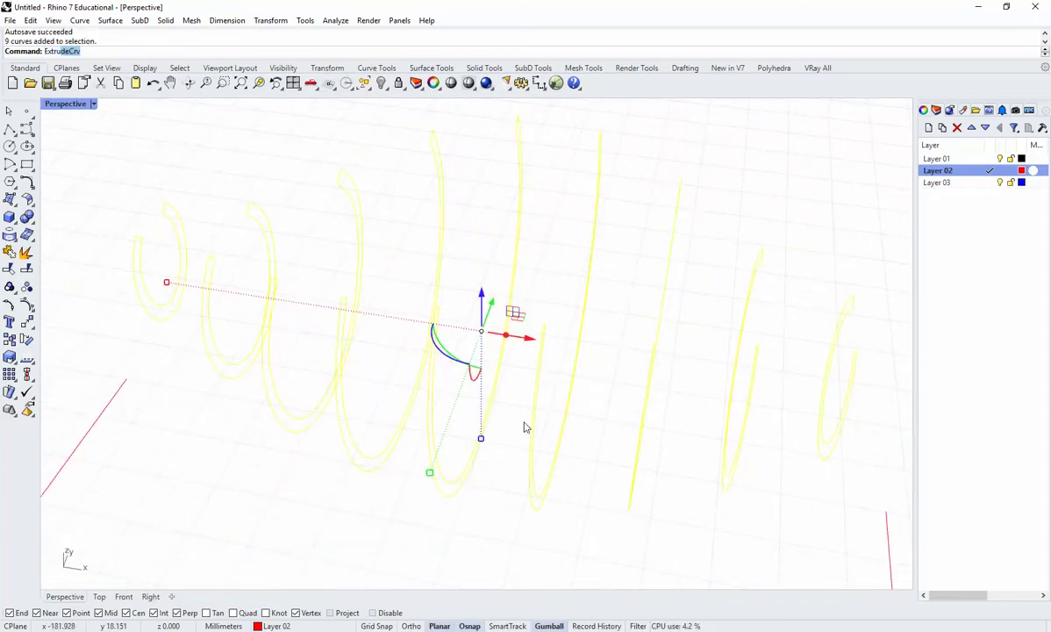
pyautogui.press('Return')
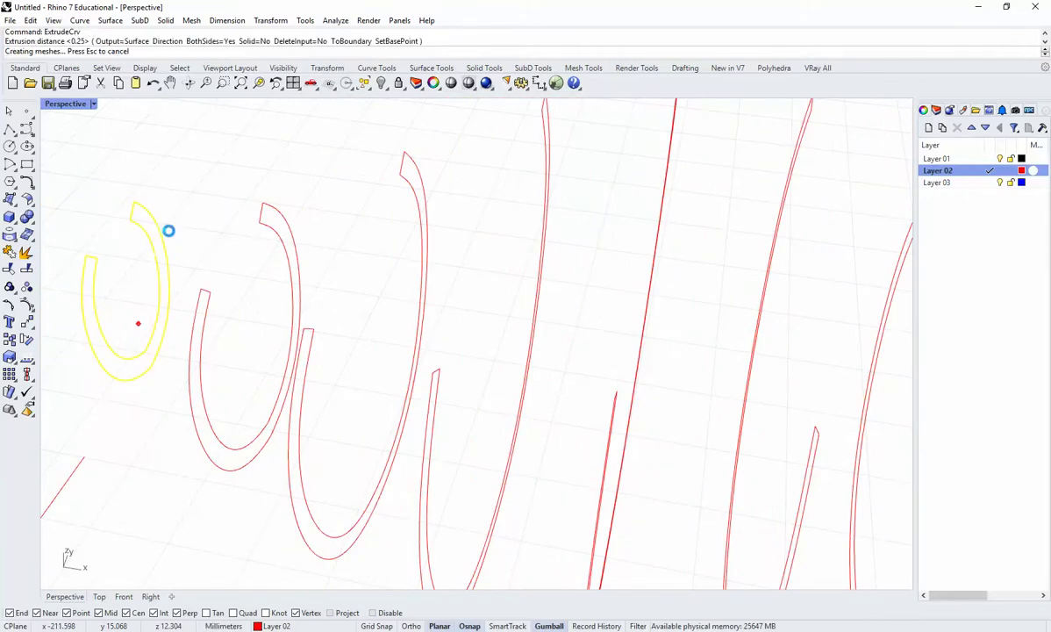
pyautogui.click(169, 230)
pyautogui.scroll(-8, 348, 230)
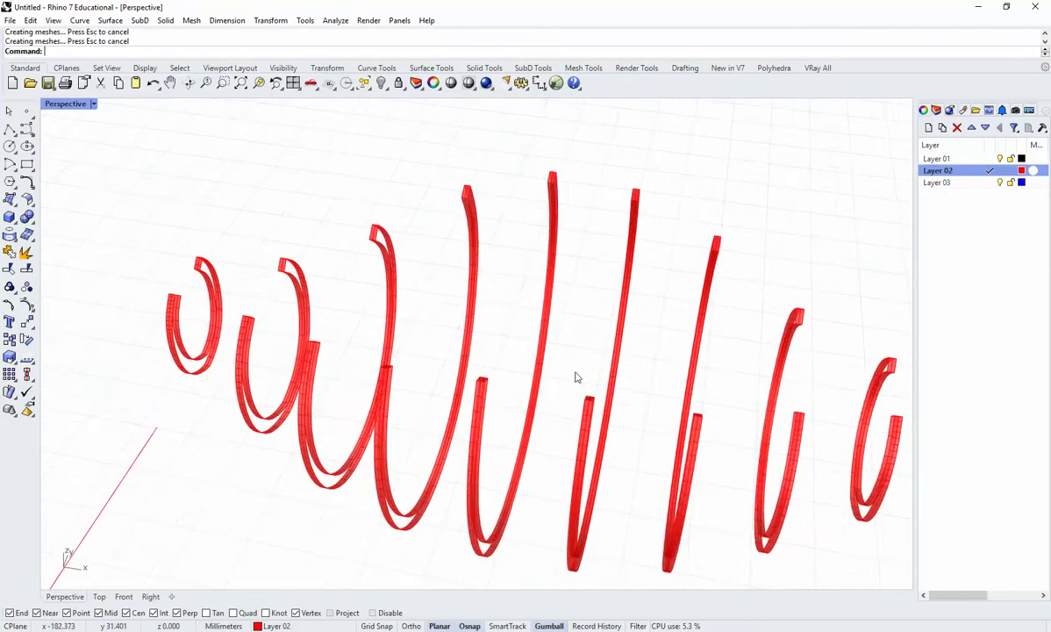
# Select the nine new extrusions and cap them into closed ribs.
pyautogui.write('ast')
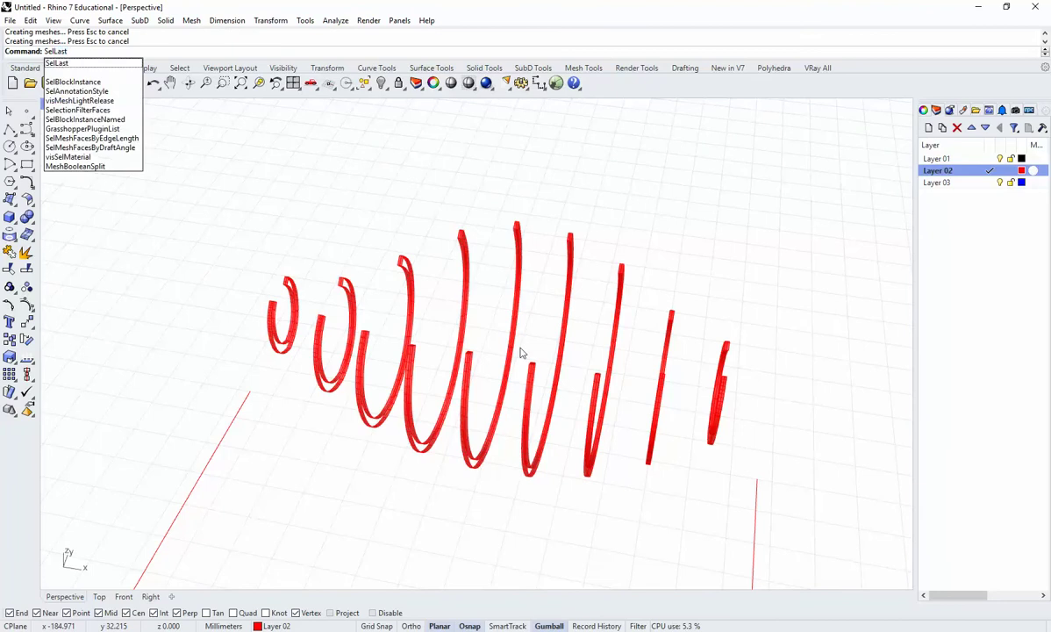
pyautogui.press('Return')
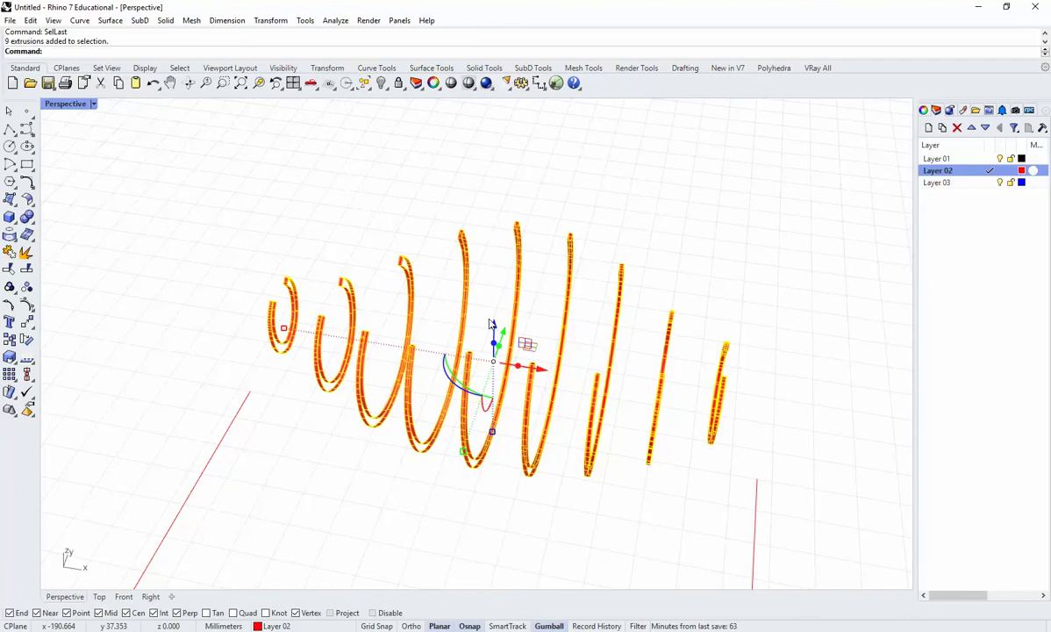
pyautogui.write('Cap')
pyautogui.press('Return')
pyautogui.press('Escape')
pyautogui.moveTo(628, 227); pyautogui.dragTo(620, 324, button='right')
pyautogui.scroll(4, 647, 394)
pyautogui.moveTo(647, 394); pyautogui.dragTo(626, 347, button='right')
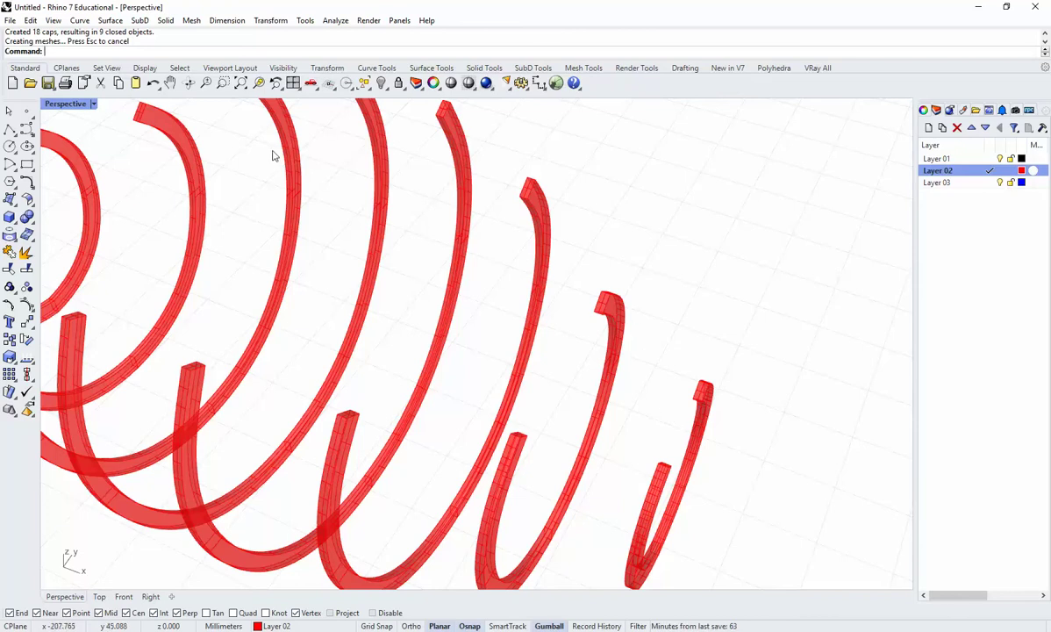
pyautogui.keyDown('shift'); pyautogui.moveTo(317, 200); pyautogui.dragTo(446, 281, button='right'); pyautogui.keyUp('shift')
pyautogui.scroll(-2, 445, 280)
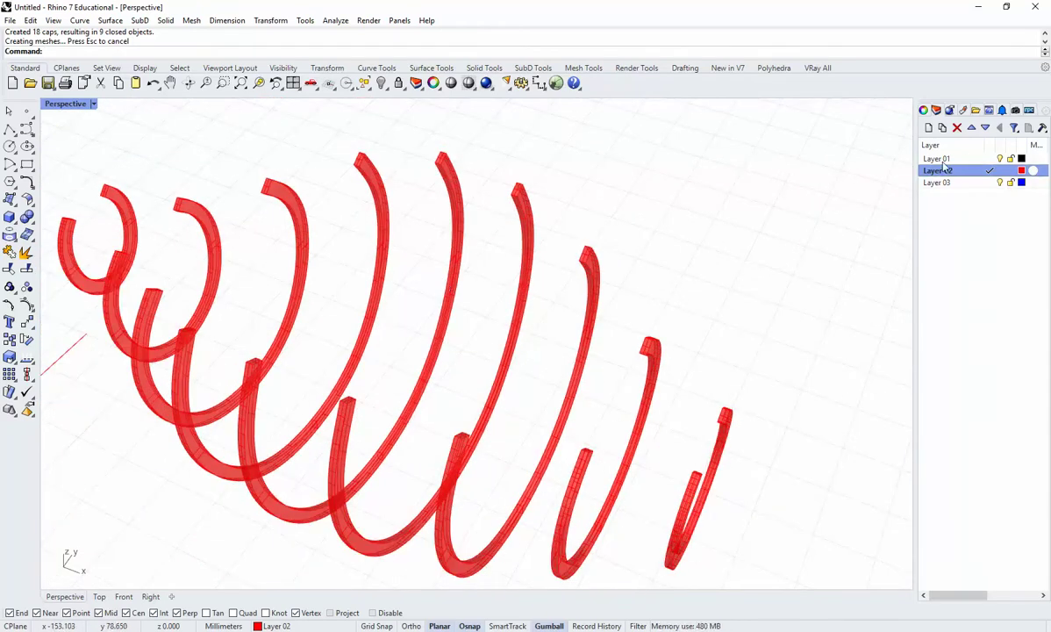
# Make Layer 03 the current layer and inspect the lengthwise edges of the capped ribs from both ends.
pyautogui.doubleClick(971, 183)
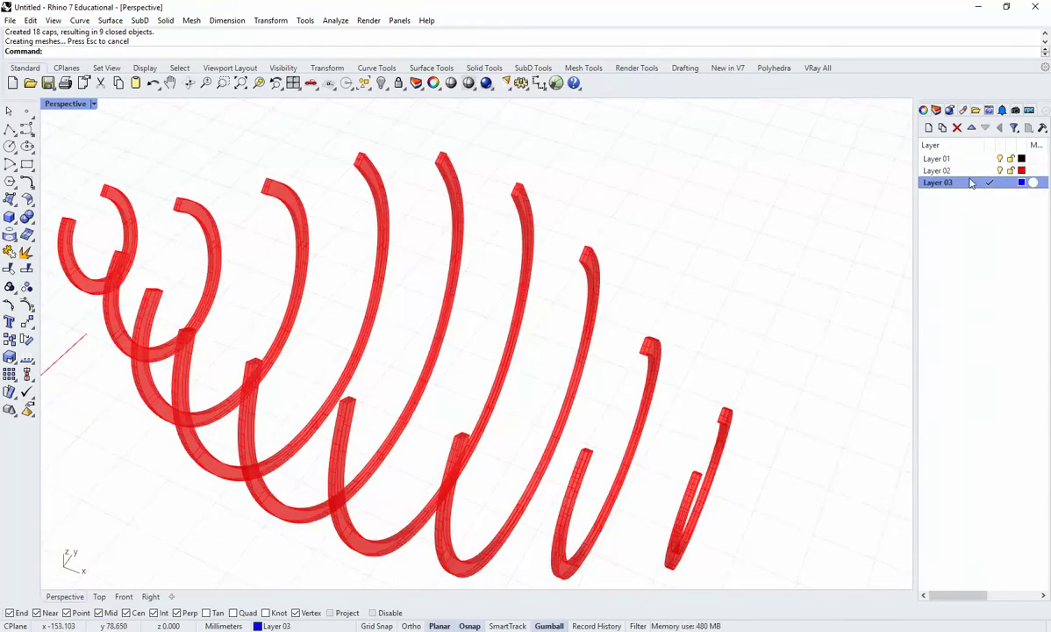
pyautogui.moveTo(708, 241); pyautogui.dragTo(348, 438, button='right')
pyautogui.moveTo(239, 355); pyautogui.dragTo(337, 357, button='right')
pyautogui.keyDown('shift'); pyautogui.moveTo(337, 404); pyautogui.dragTo(391, 374, button='right'); pyautogui.keyUp('shift')
pyautogui.moveTo(176, 379); pyautogui.dragTo(264, 393, button='right')
pyautogui.scroll(5, 261, 338)
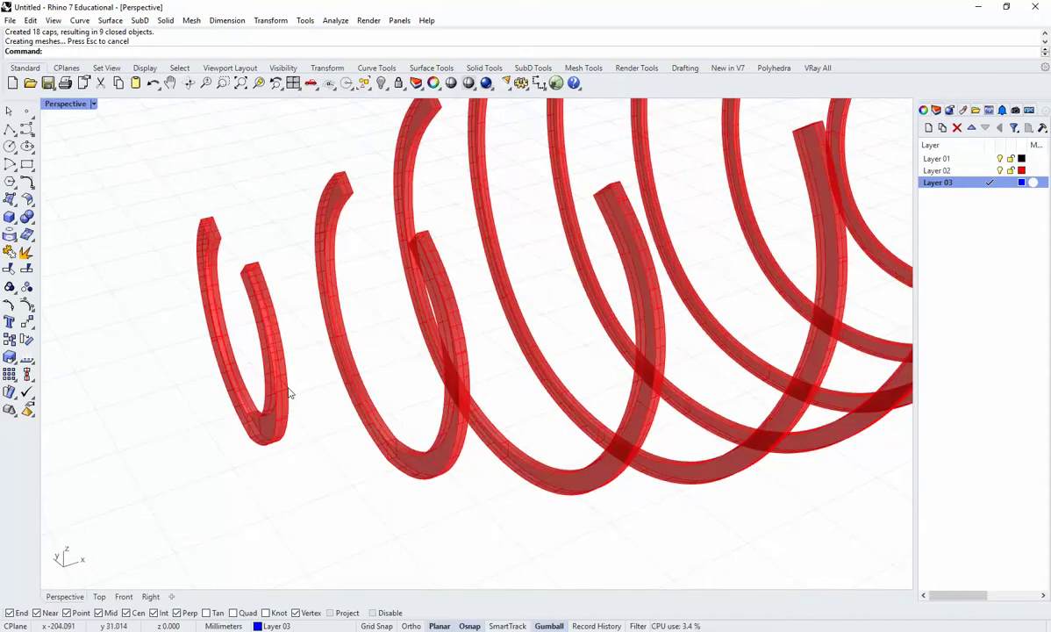
pyautogui.moveTo(250, 313); pyautogui.dragTo(265, 370, button='right')
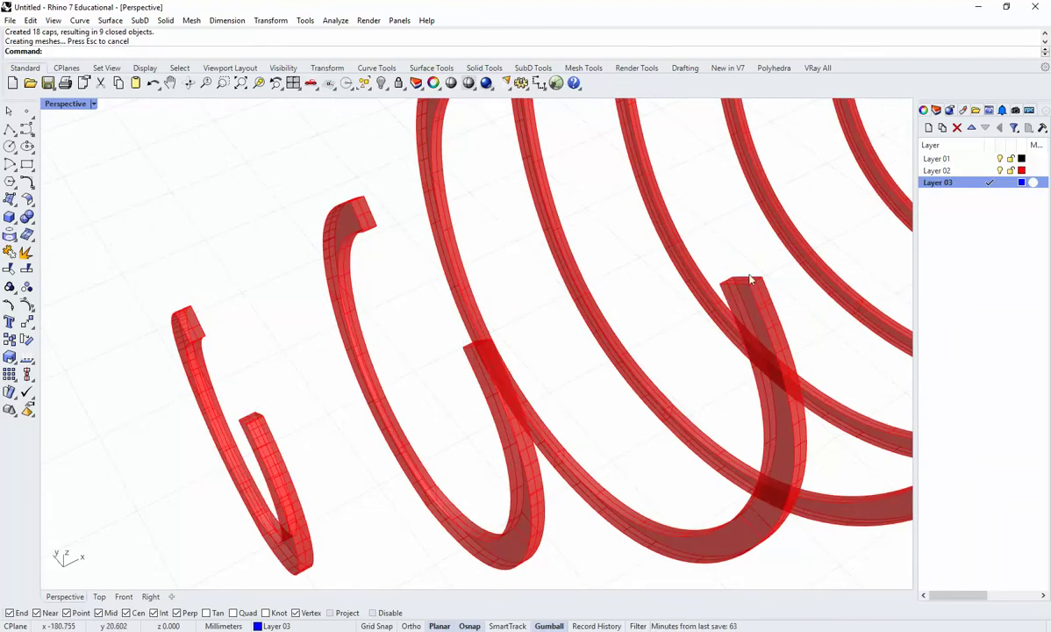
pyautogui.moveTo(762, 300); pyautogui.dragTo(626, 429, button='right')
pyautogui.scroll(5, 626, 429)
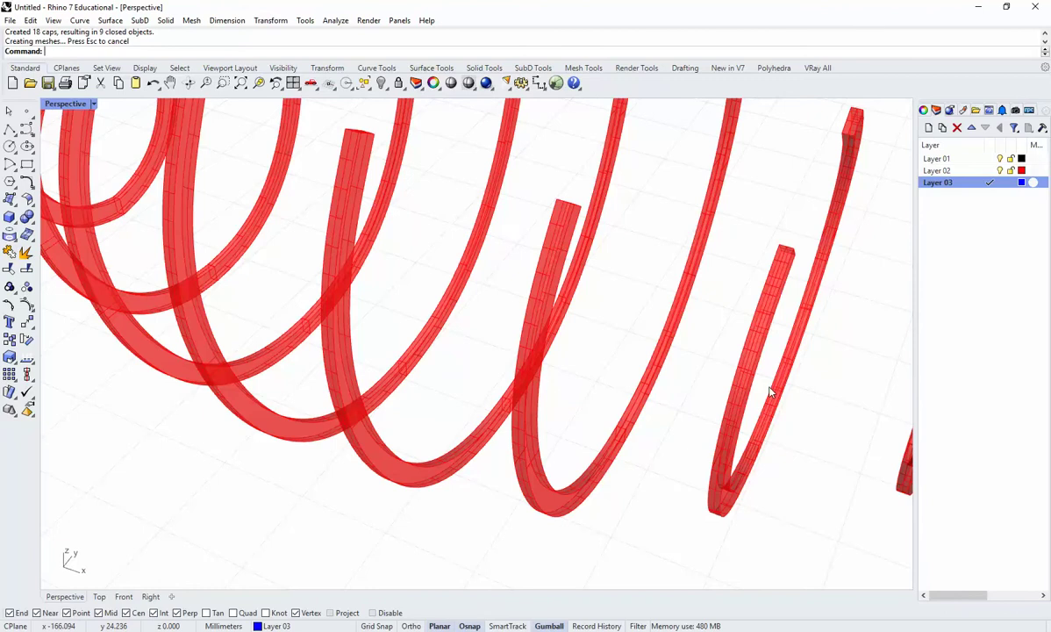
pyautogui.moveTo(770, 392); pyautogui.dragTo(268, 361, button='right')
pyautogui.scroll(3, 272, 360)
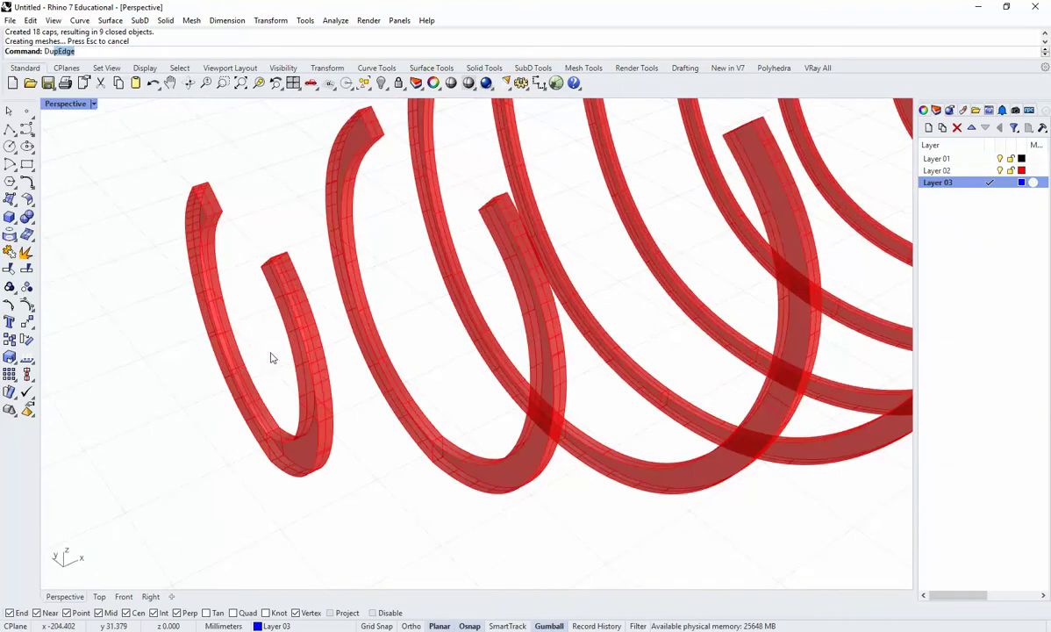
# With DupEdge, pick one outer lengthwise edge on each of the first four ribs, output to the current layer.
pyautogui.press('Return')
pyautogui.scroll(2, 292, 322)
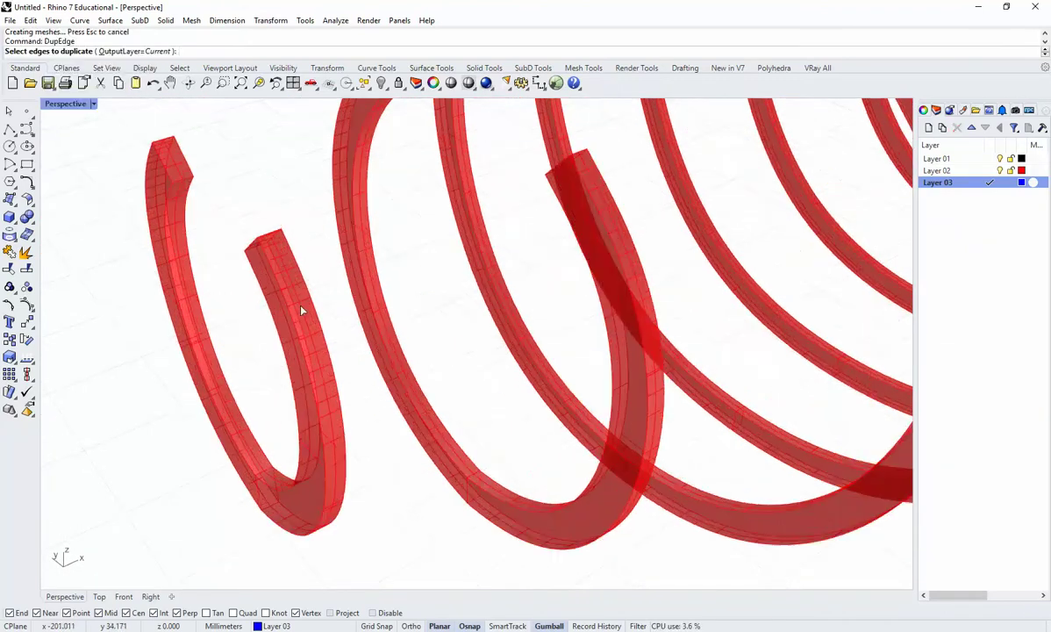
pyautogui.click(273, 273)
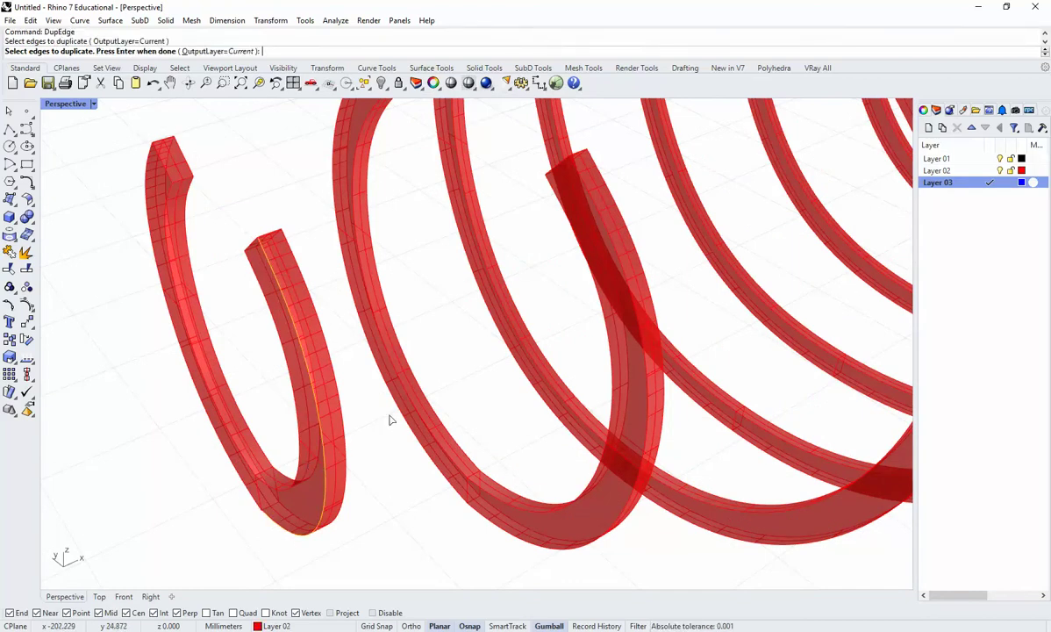
pyautogui.scroll(3, 473, 353)
pyautogui.click(420, 399)
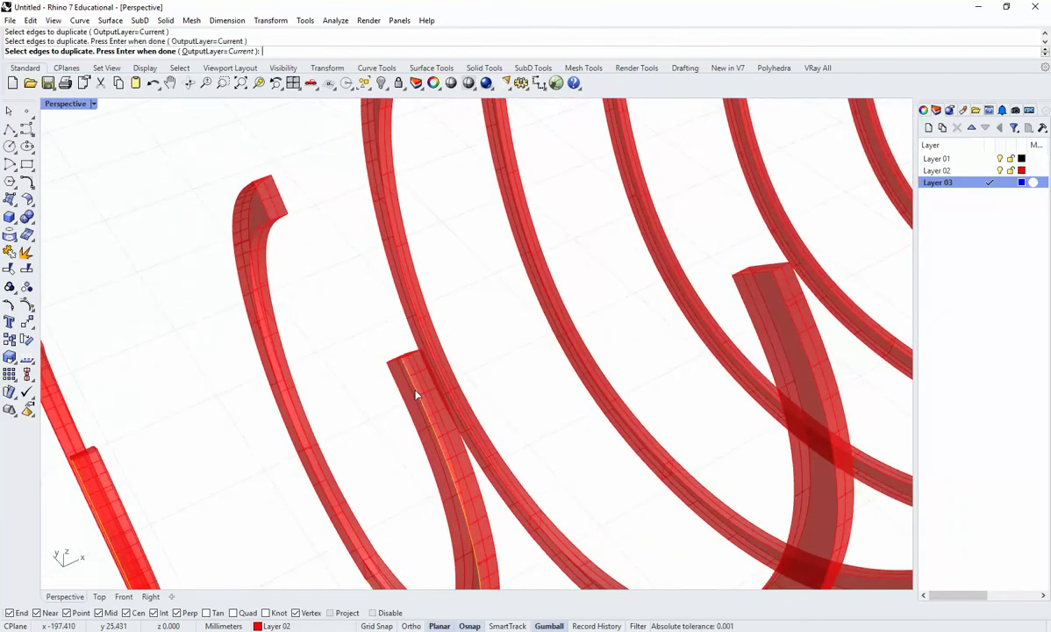
pyautogui.scroll(-4, 456, 408)
pyautogui.click(504, 318)
pyautogui.scroll(-3, 649, 294)
pyautogui.scroll(3, 652, 269)
pyautogui.click(655, 272)
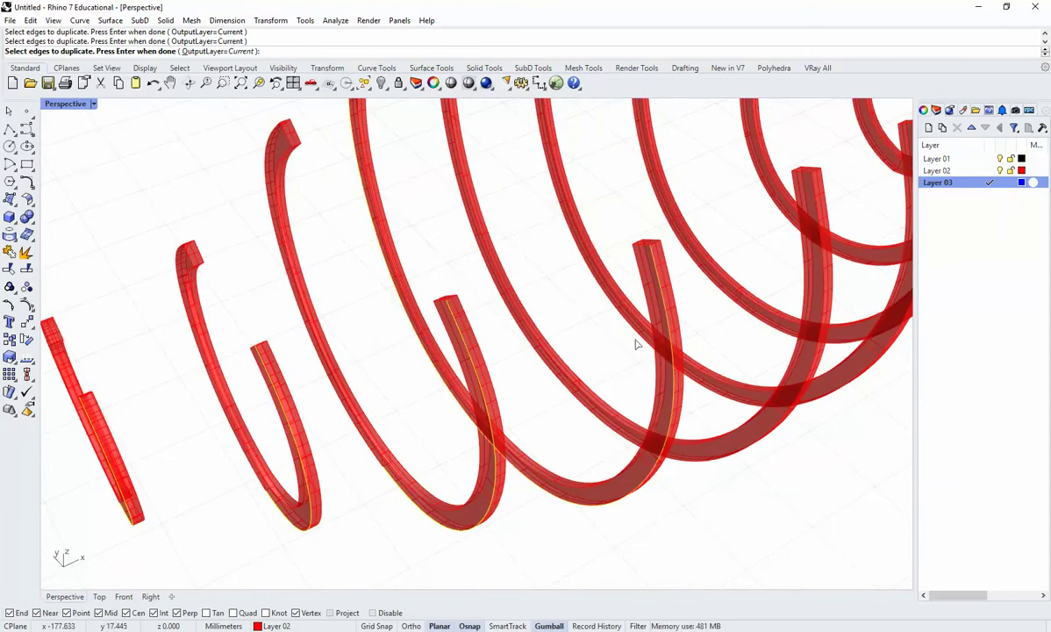
# Add the corresponding outer edge of the remaining five ribs, finish duplicating the edges and clear the selection.
pyautogui.moveTo(637, 344); pyautogui.dragTo(612, 328, button='right')
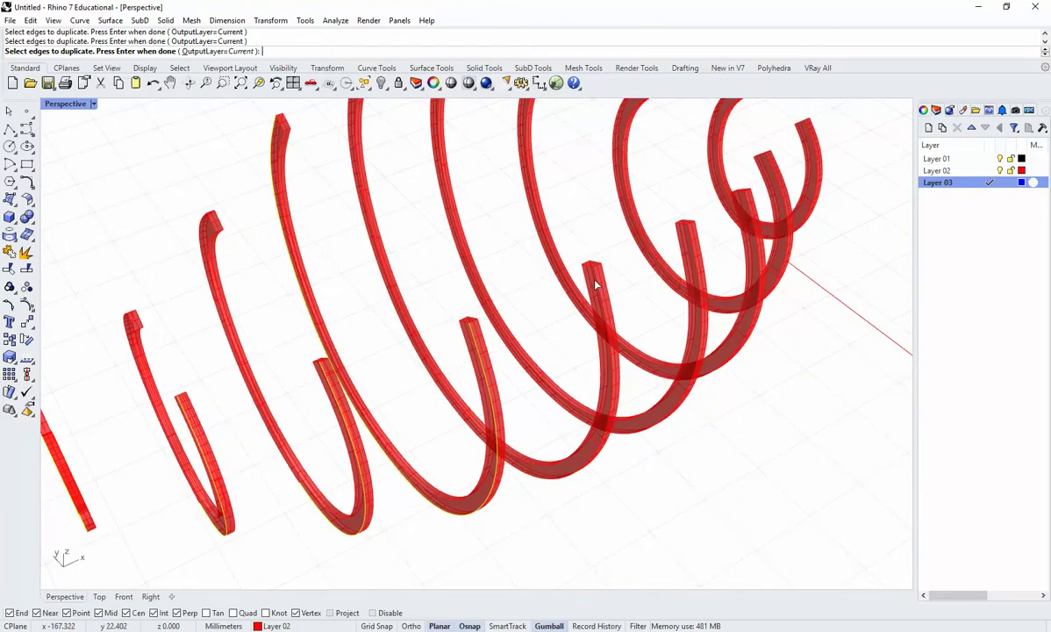
pyautogui.moveTo(685, 293); pyautogui.dragTo(611, 309, button='right')
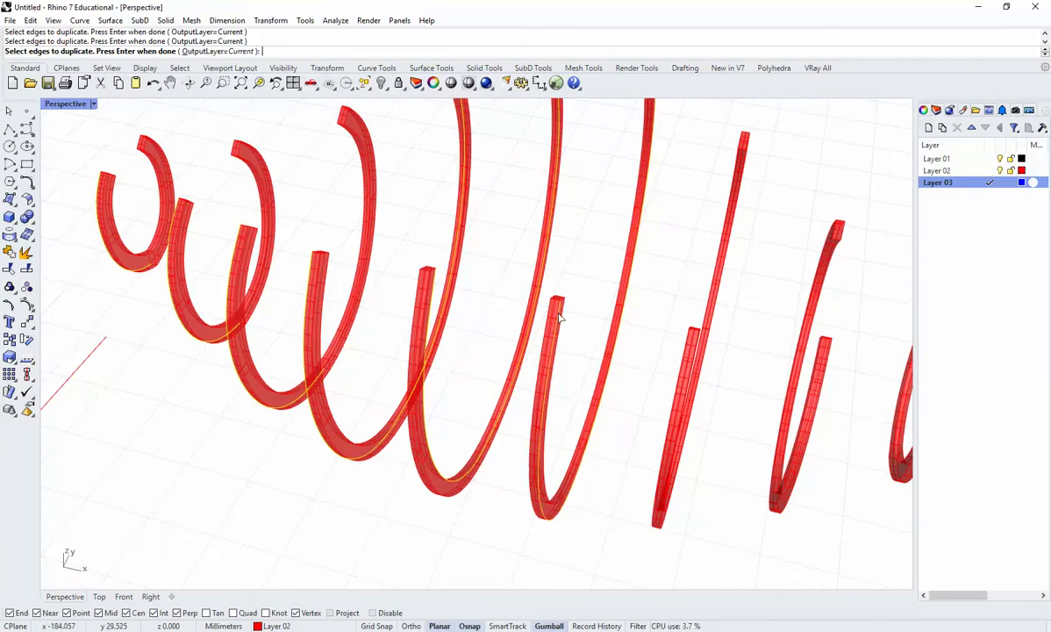
pyautogui.moveTo(623, 380); pyautogui.dragTo(631, 452, button='right')
pyautogui.scroll(3, 630, 452)
pyautogui.click(624, 428)
pyautogui.scroll(-5, 626, 431)
pyautogui.keyDown('shift'); pyautogui.moveTo(670, 483); pyautogui.dragTo(649, 441, button='right'); pyautogui.keyUp('shift')
pyautogui.scroll(4, 649, 440)
pyautogui.moveTo(700, 350); pyautogui.dragTo(732, 375, button='right')
pyautogui.scroll(5, 742, 450)
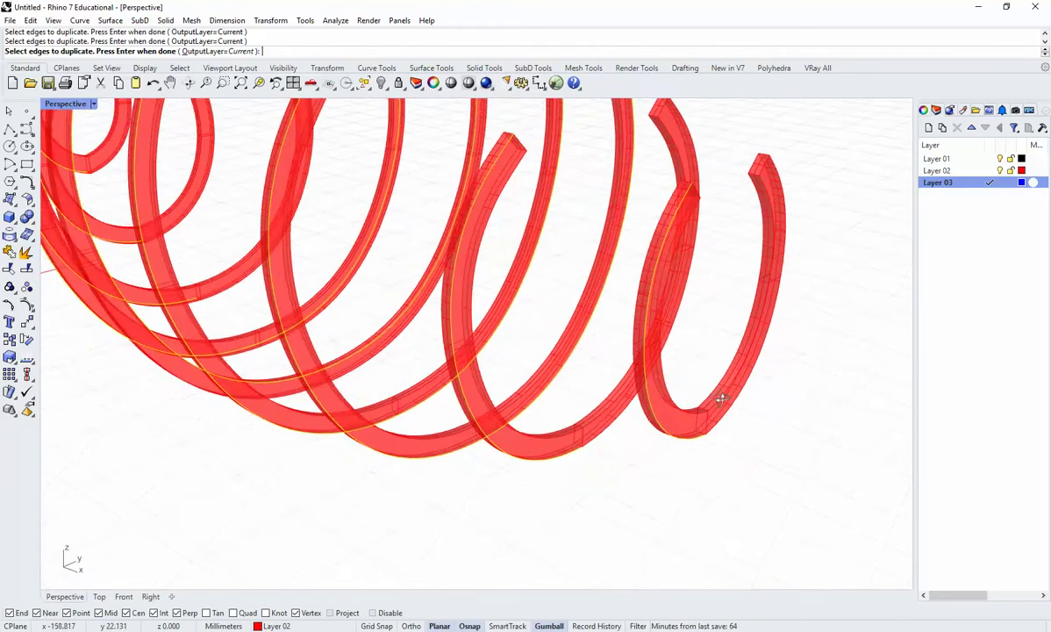
pyautogui.scroll(-7, 744, 436)
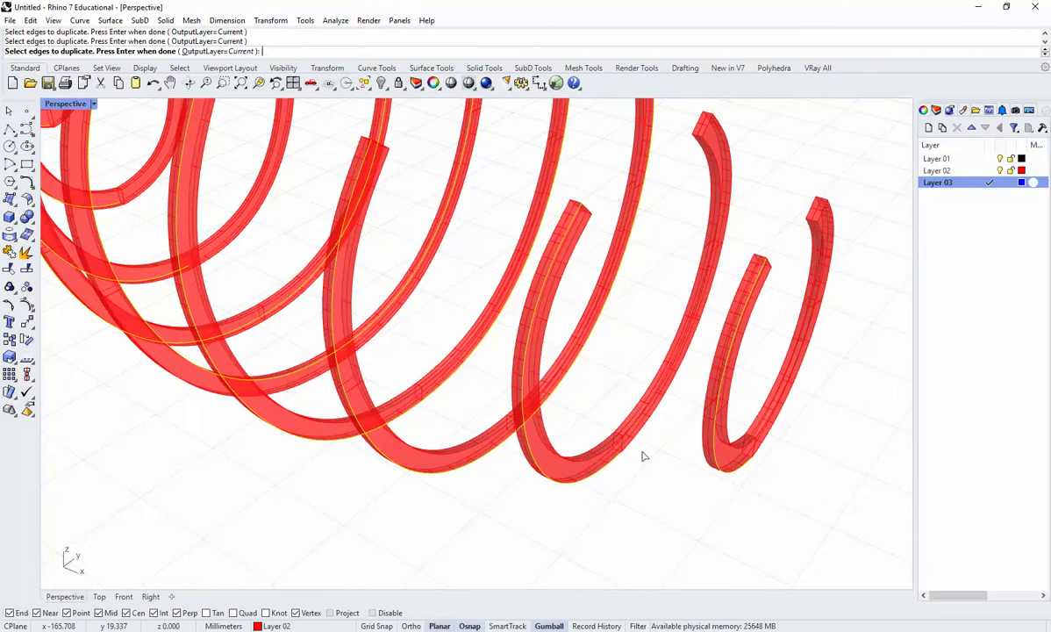
pyautogui.press('Return')
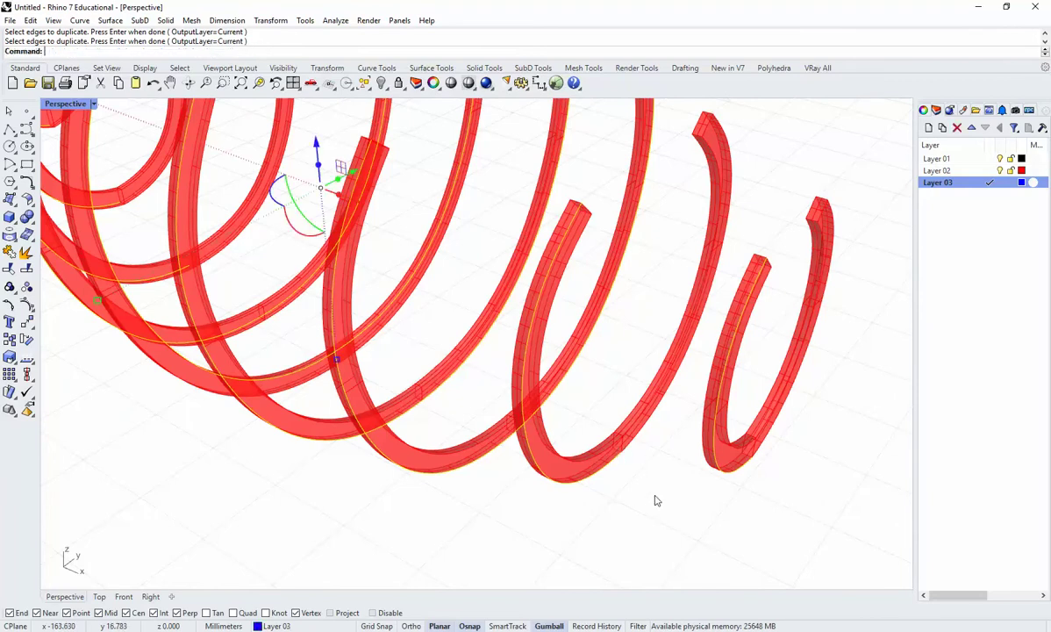
pyautogui.moveTo(625, 509); pyautogui.dragTo(580, 478, button='right')
pyautogui.click(444, 503)
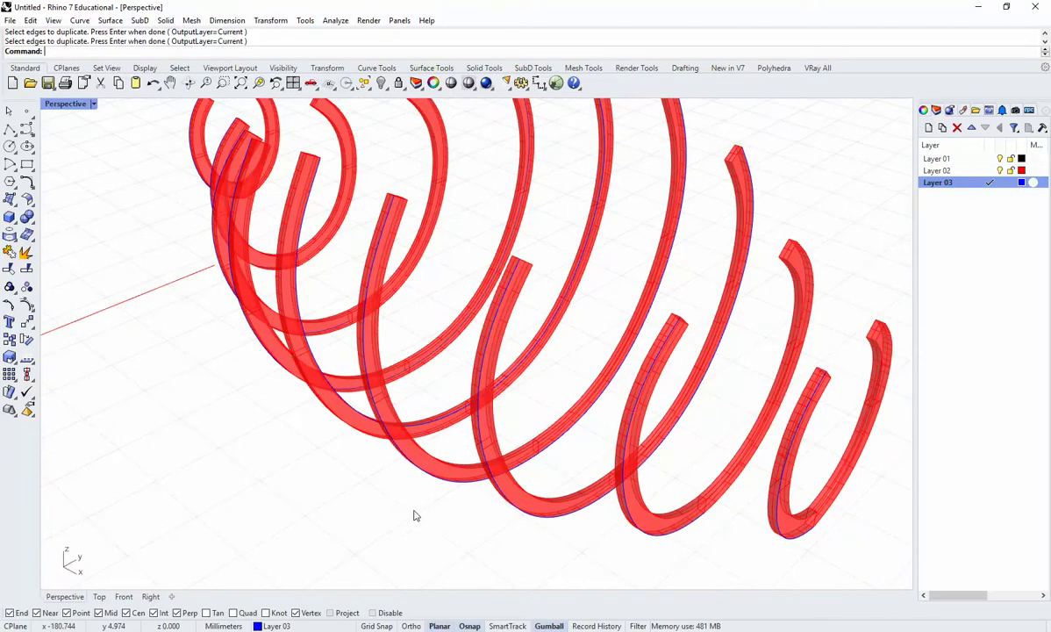
# Hide Layer 02 and place point objects at the midpoints of the four full-length edge curves.
pyautogui.moveTo(444, 507); pyautogui.dragTo(464, 483, button='right')
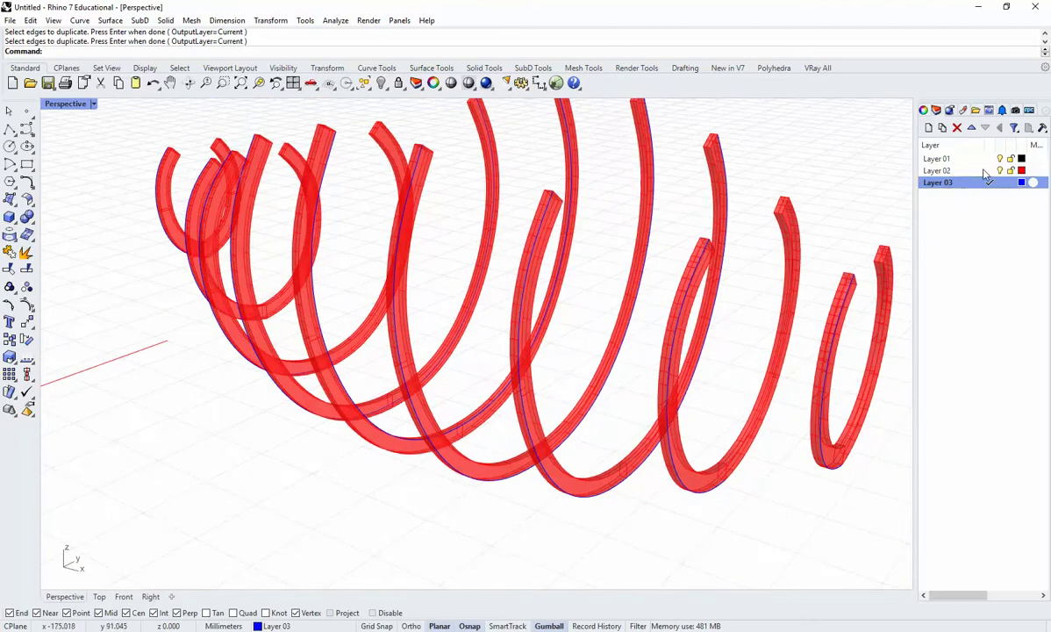
pyautogui.click(999, 170)
pyautogui.moveTo(561, 320); pyautogui.dragTo(562, 421, button='right')
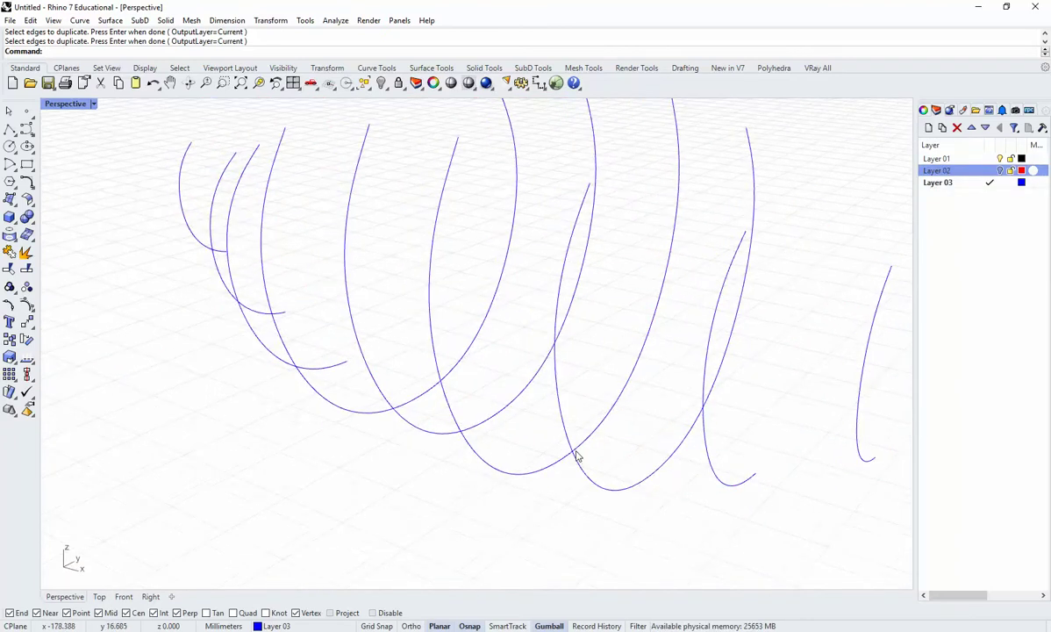
pyautogui.rightClick(27, 112)
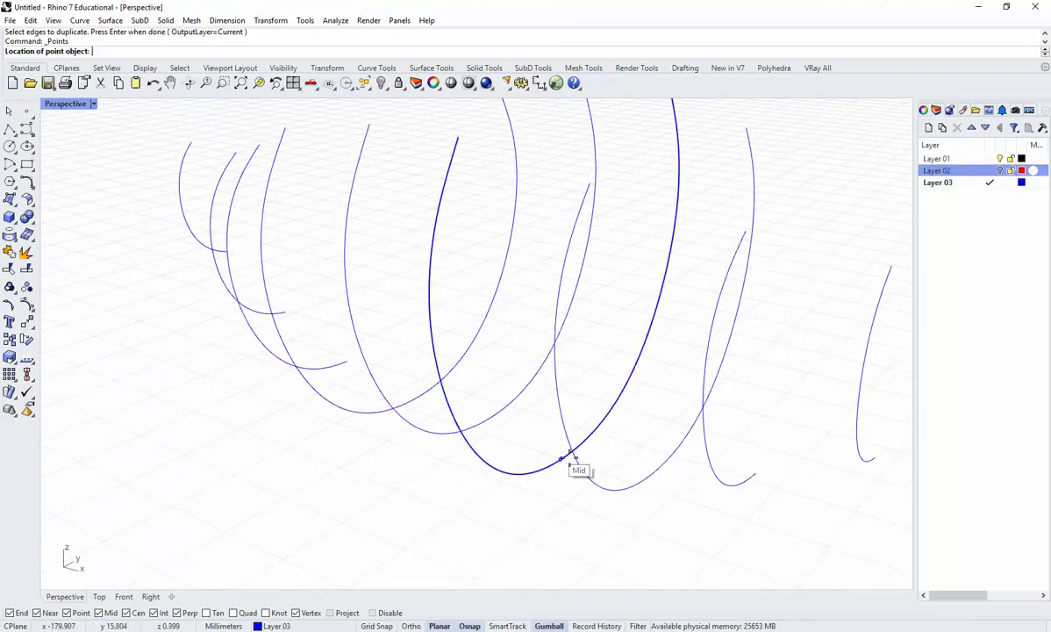
pyautogui.click(651, 481)
pyautogui.moveTo(630, 446); pyautogui.dragTo(598, 451, button='right')
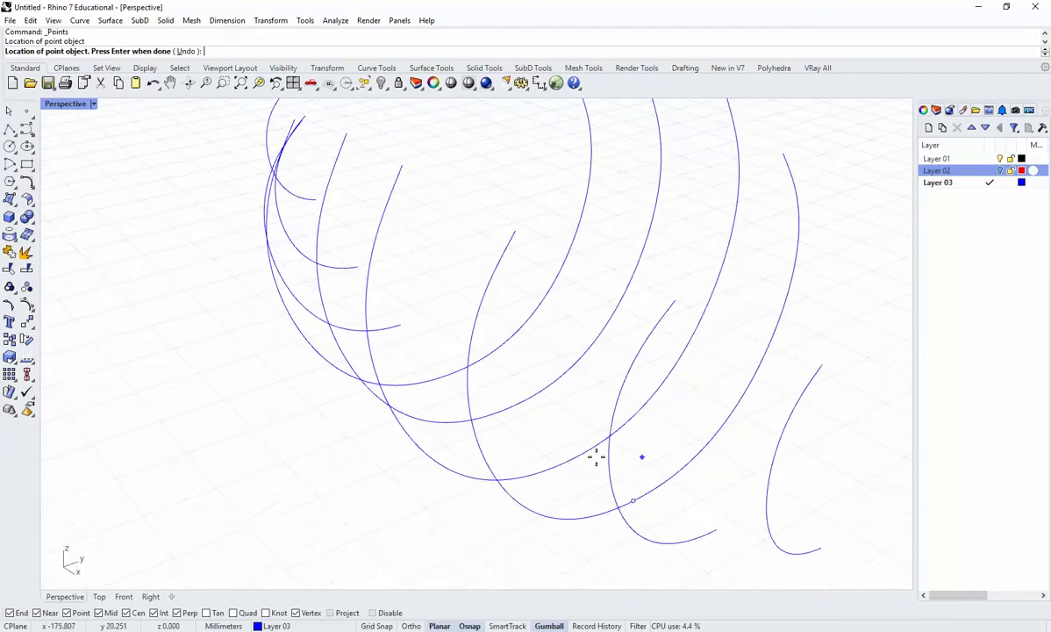
pyautogui.click(564, 458)
pyautogui.click(511, 405)
pyautogui.moveTo(511, 405); pyautogui.dragTo(454, 345, button='right')
pyautogui.click(437, 362)
pyautogui.rightClick(511, 428)
pyautogui.scroll(-4, 514, 429)
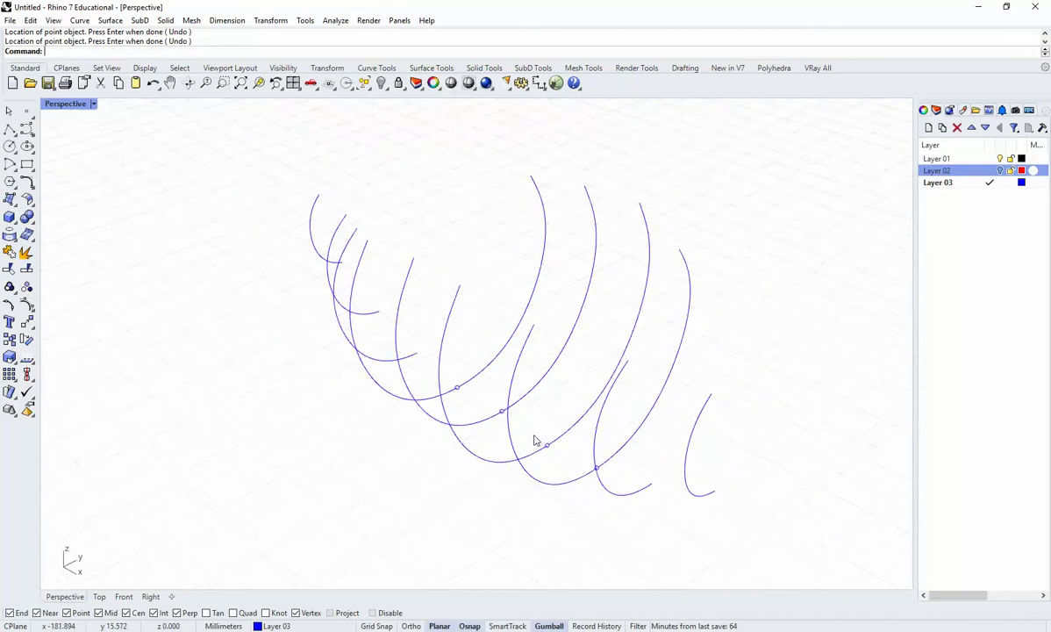
# Split the four full-length edge curves at their midpoint points.
pyautogui.moveTo(570, 449)
pyautogui.mouseDown(button='right')
pyautogui.moveTo(558, 409)
pyautogui.moveTo(509, 387)
pyautogui.moveTo(588, 450)
pyautogui.mouseUp(button='right')
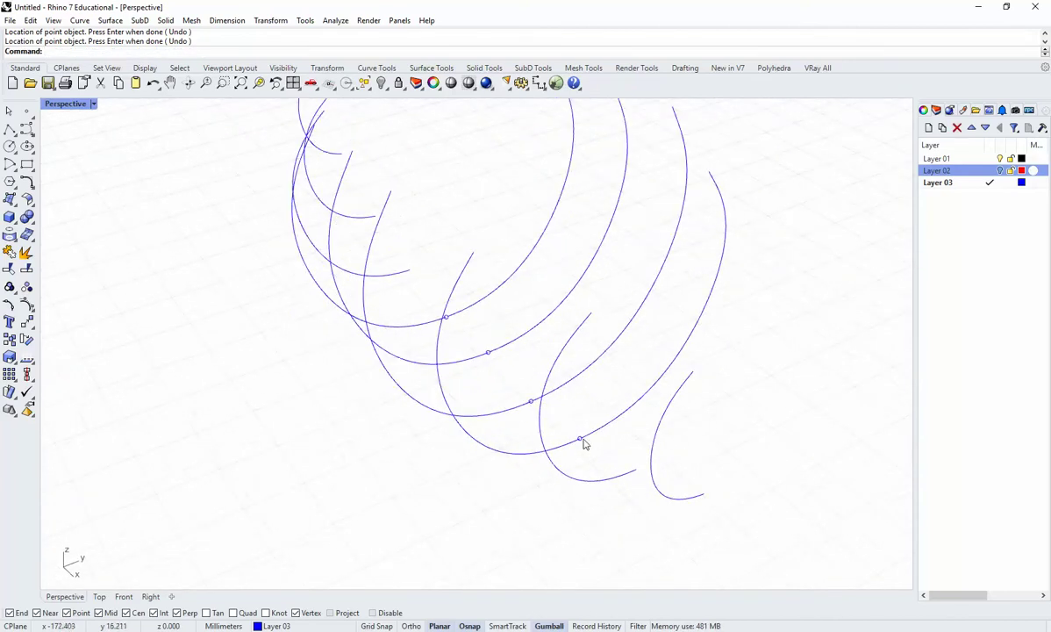
pyautogui.press('Return')
pyautogui.moveTo(541, 402); pyautogui.dragTo(518, 416, button='right')
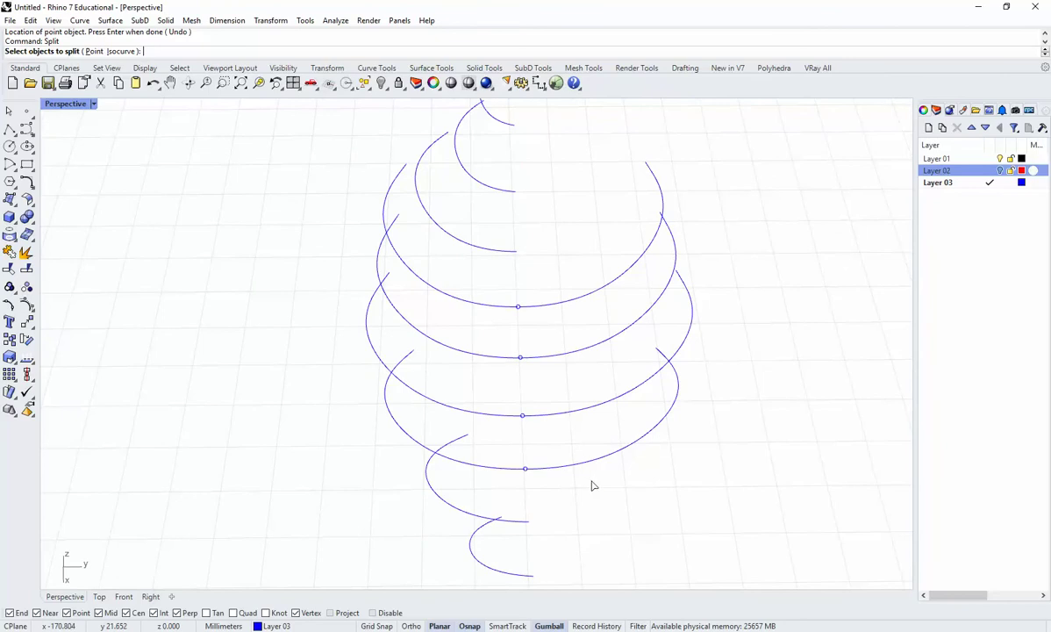
pyautogui.moveTo(561, 463); pyautogui.dragTo(541, 496)
pyautogui.press('Return')
pyautogui.press('Return')
# Delete the unwanted halves of the four split curves and the midpoint point objects.
pyautogui.moveTo(619, 456); pyautogui.dragTo(583, 297)
pyautogui.press('Delete')
pyautogui.moveTo(579, 316); pyautogui.dragTo(509, 286, button='right')
pyautogui.moveTo(508, 281); pyautogui.dragTo(558, 493)
# Select the nine half curves one after another to examine their control points.
pyautogui.moveTo(556, 479); pyautogui.dragTo(592, 414, button='right')
pyautogui.keyDown('shift'); pyautogui.moveTo(570, 302); pyautogui.dragTo(612, 358, button='right'); pyautogui.keyUp('shift')
pyautogui.moveTo(656, 401); pyautogui.dragTo(734, 404, button='right')
pyautogui.click(734, 402)
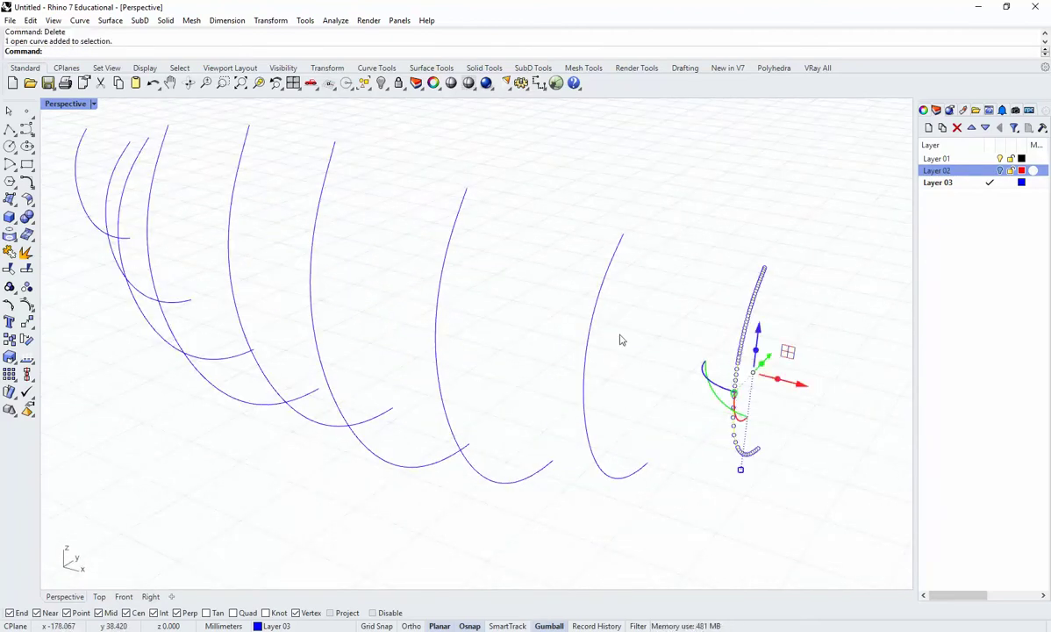
pyautogui.click(597, 303)
pyautogui.click(442, 277)
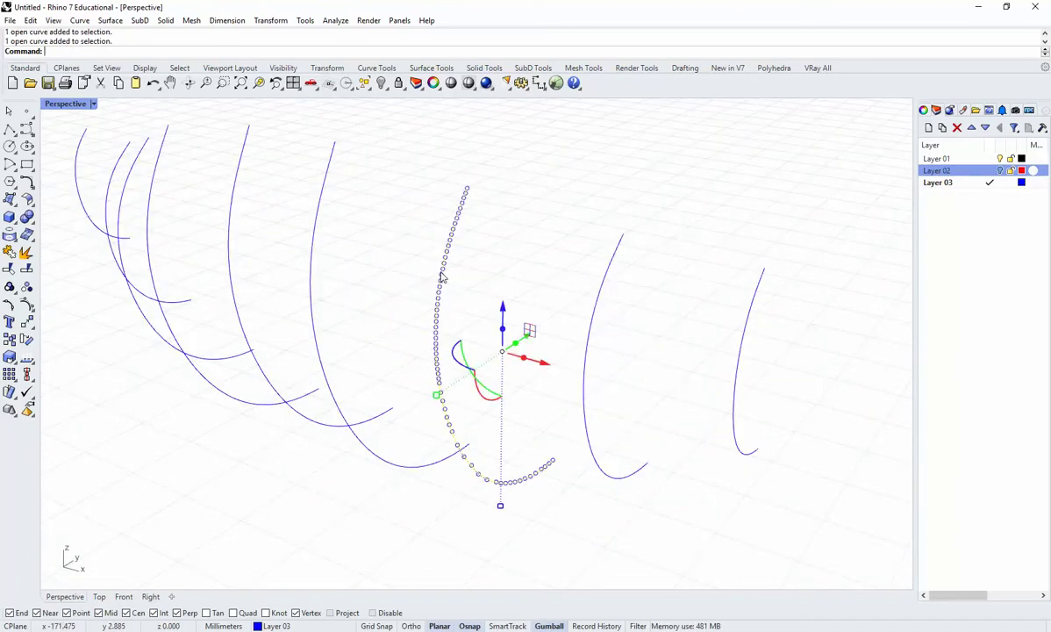
pyautogui.click(312, 254)
pyautogui.keyDown('shift'); pyautogui.moveTo(353, 255); pyautogui.dragTo(493, 293, button='right'); pyautogui.keyUp('shift')
pyautogui.click(393, 283)
pyautogui.click(300, 273)
pyautogui.click(257, 252)
pyautogui.click(235, 230)
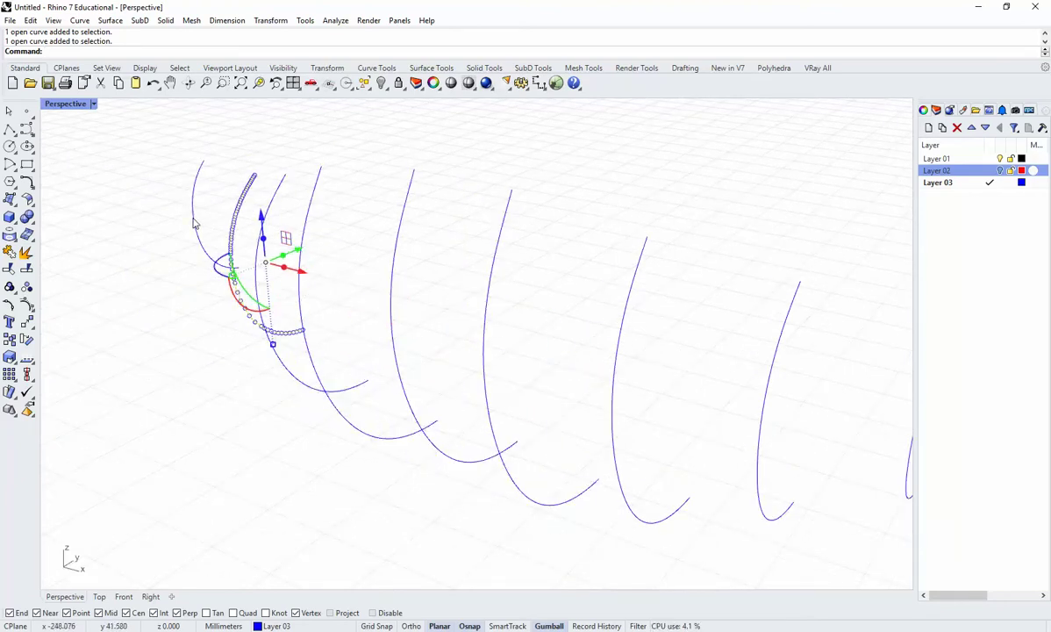
pyautogui.click(199, 220)
pyautogui.press('Escape')
# Rebuild all nine half curves with 20 points and degree 4, deleting the input, and show Layer 02 again.
pyautogui.moveTo(196, 227); pyautogui.dragTo(410, 363, button='right')
pyautogui.moveTo(744, 355); pyautogui.dragTo(180, 187)
pyautogui.press('Return')
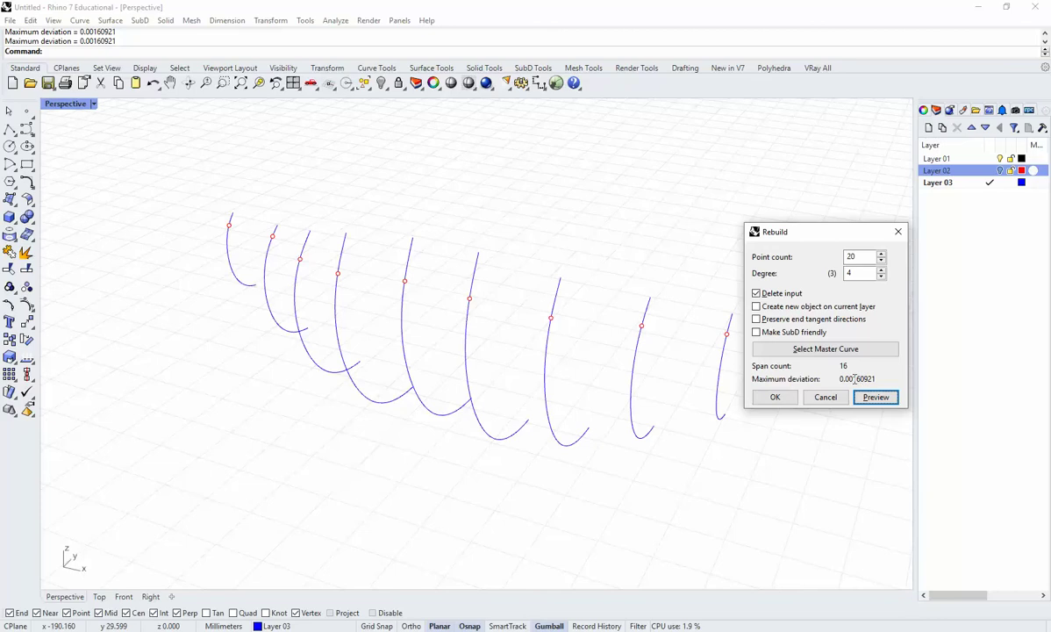
pyautogui.click(771, 399)
pyautogui.click(1001, 171)
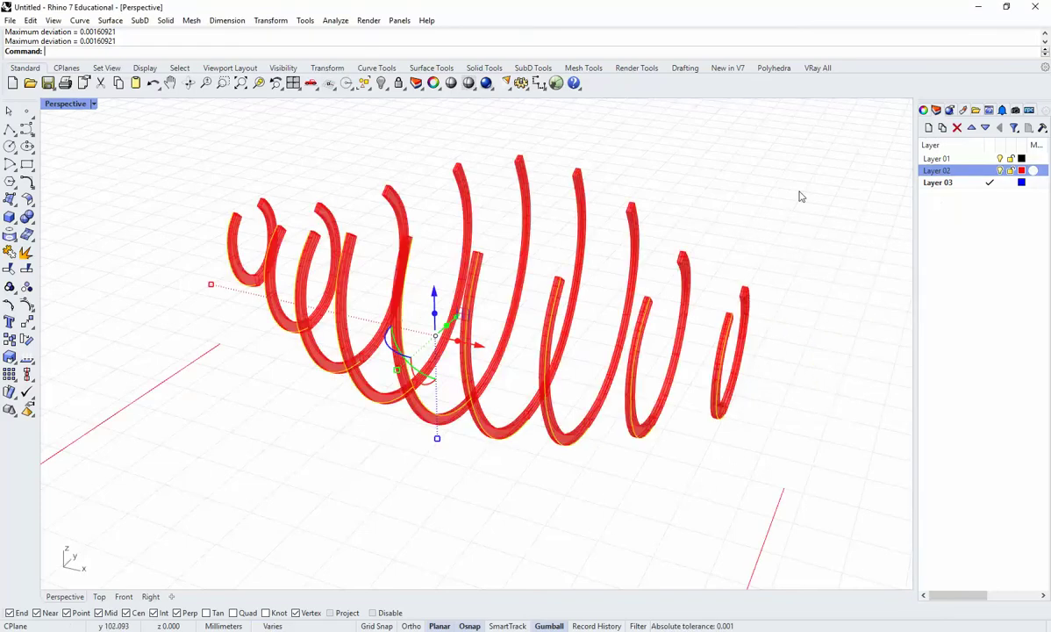
pyautogui.press('Escape')
# Compare the rebuilt curves with the ribs and delete the curve lying on the wrong edge of the middle rib.
pyautogui.scroll(6, 474, 325)
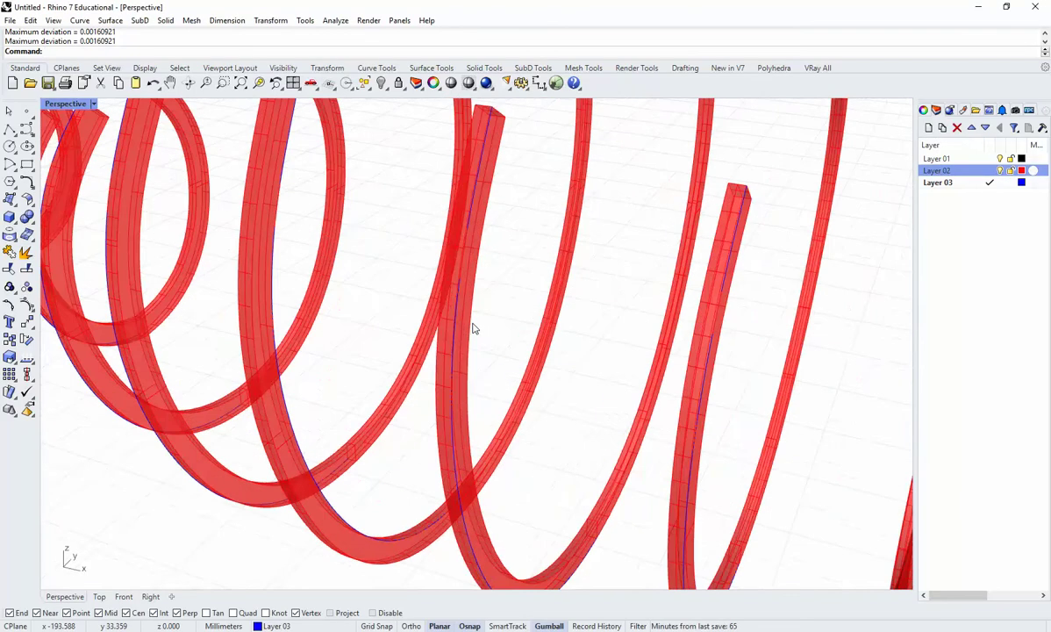
pyautogui.scroll(-4, 473, 327)
pyautogui.moveTo(474, 327); pyautogui.dragTo(406, 328, button='right')
pyautogui.scroll(3, 395, 250)
pyautogui.scroll(3, 405, 212)
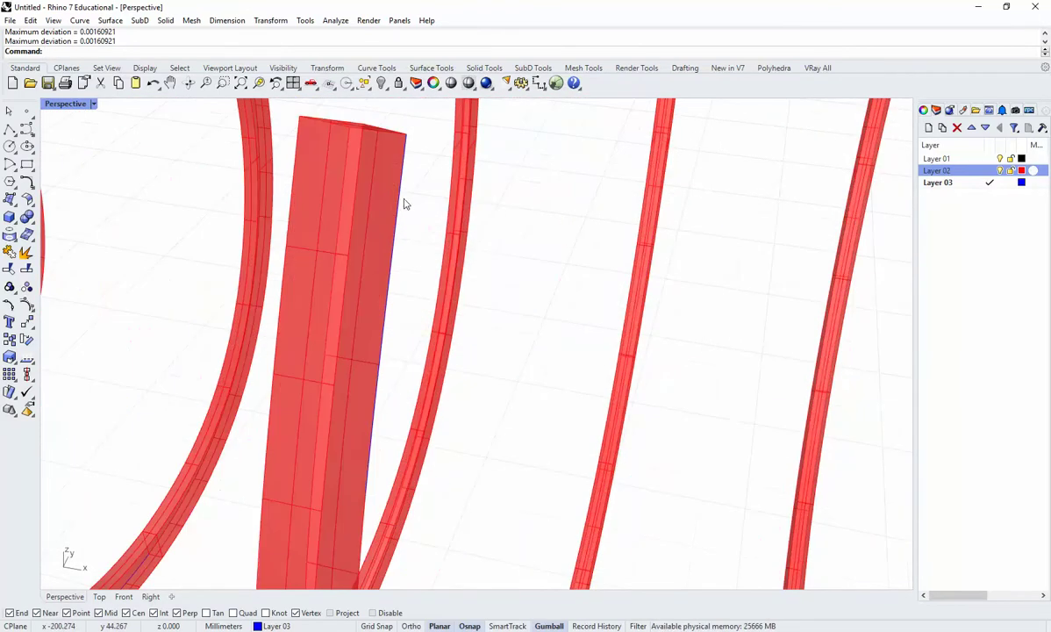
pyautogui.click(404, 201)
pyautogui.click(426, 213)
pyautogui.press('Delete')
# Duplicate the middle rib's lengthwise edge with DupEdge to replace its deleted curve.
pyautogui.scroll(-3, 474, 288)
pyautogui.moveTo(475, 287); pyautogui.dragTo(578, 356, button='right')
pyautogui.scroll(6, 586, 364)
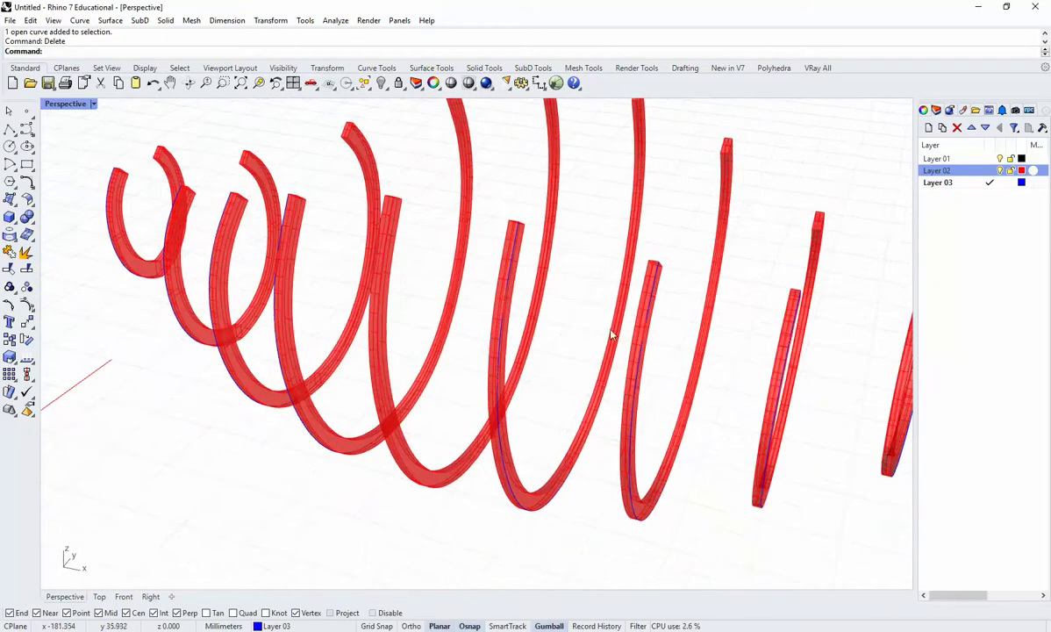
pyautogui.scroll(-5, 596, 372)
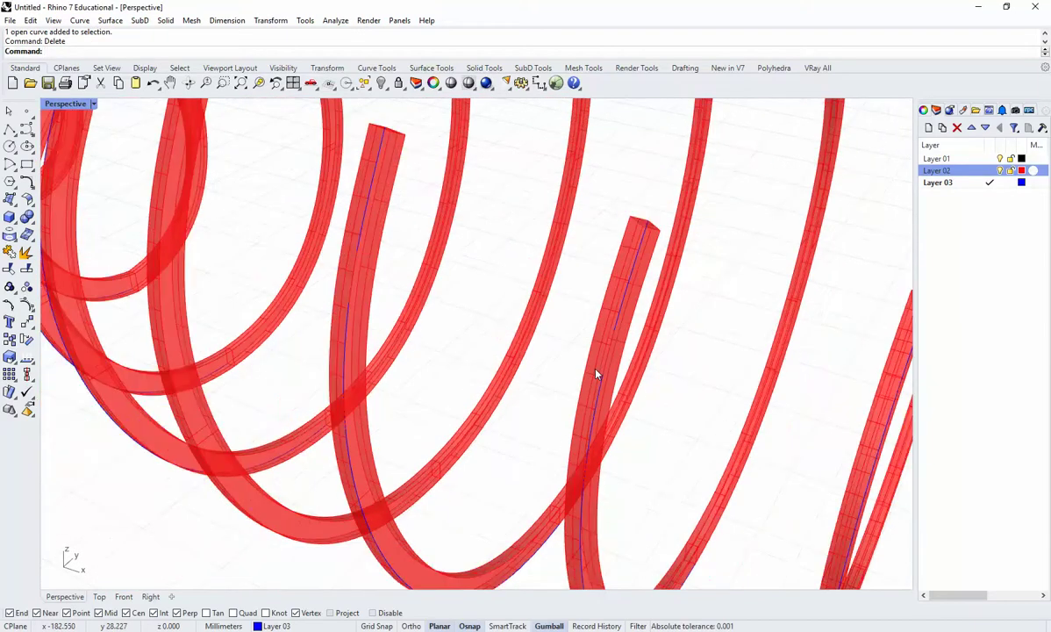
pyautogui.scroll(4, 596, 373)
pyautogui.moveTo(411, 354); pyautogui.dragTo(525, 320, button='right')
pyautogui.scroll(3, 525, 319)
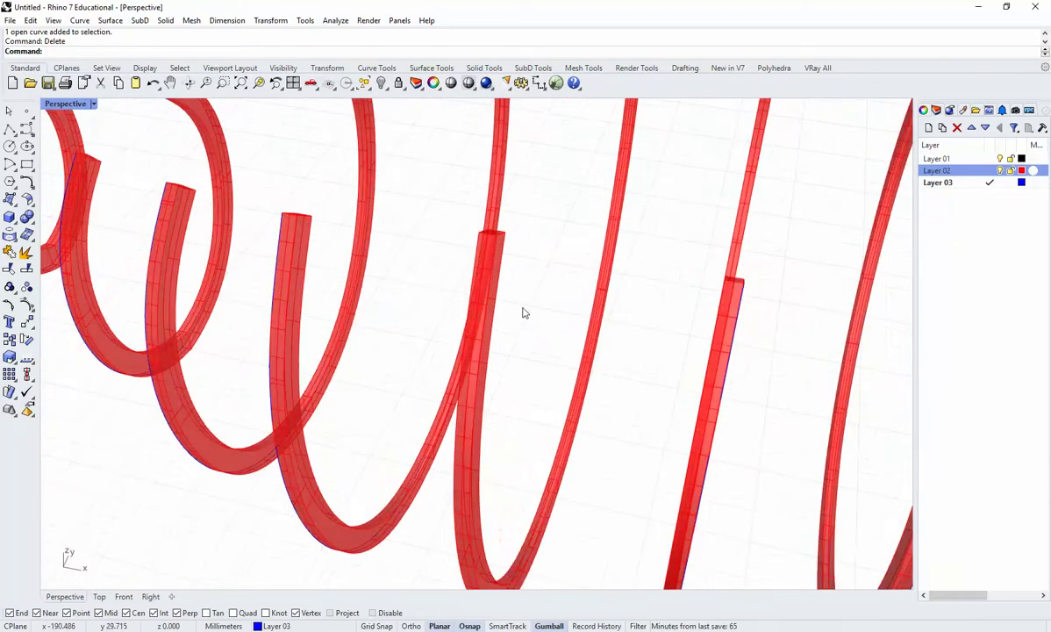
pyautogui.write('o')
pyautogui.press('Return')
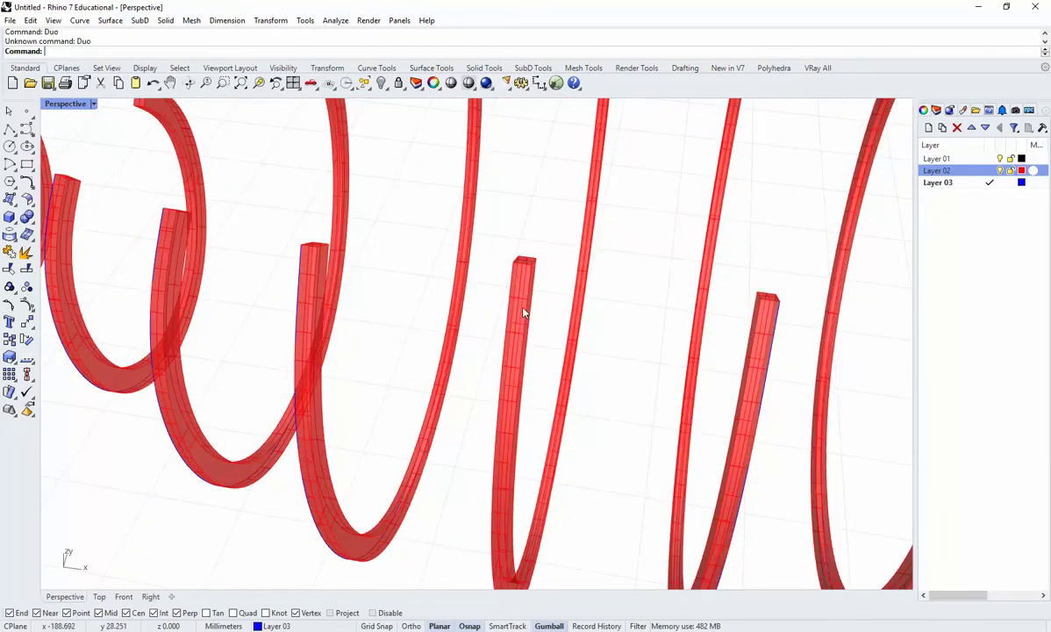
pyautogui.write('DupEdge')
pyautogui.press('Return')
pyautogui.scroll(-1, 535, 280)
pyautogui.click(527, 279)
pyautogui.press('Return')
pyautogui.scroll(-3, 667, 298)
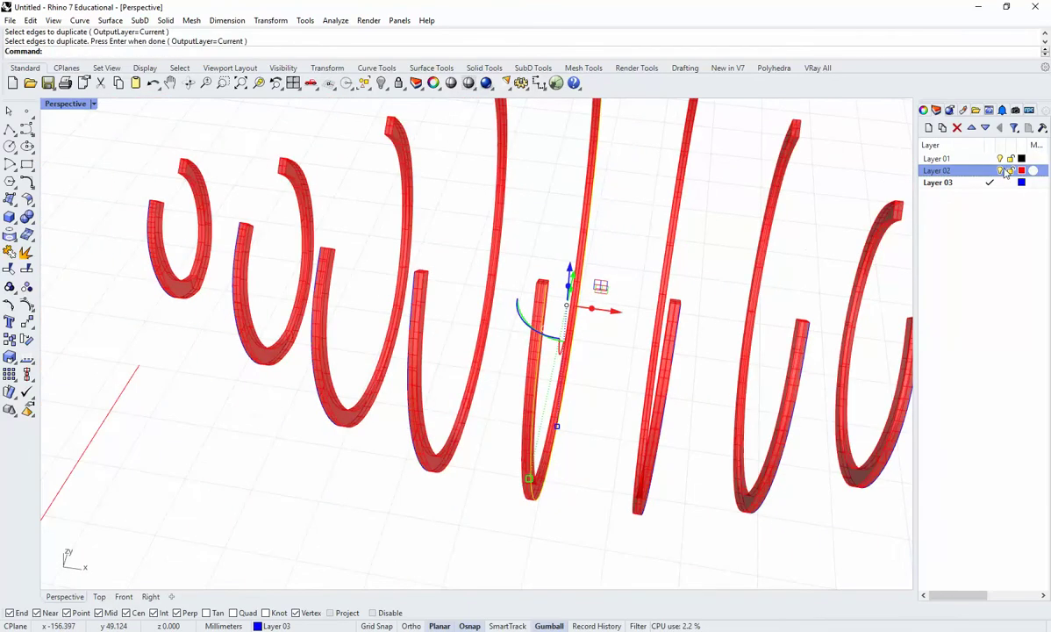
# Hide Layer 02 and place a point at the midpoint of the middle rib's duplicated edge curve.
pyautogui.click(1000, 170)
pyautogui.click(606, 383)
pyautogui.scroll(5, 546, 392)
pyautogui.click(27, 111)
pyautogui.scroll(5, 551, 417)
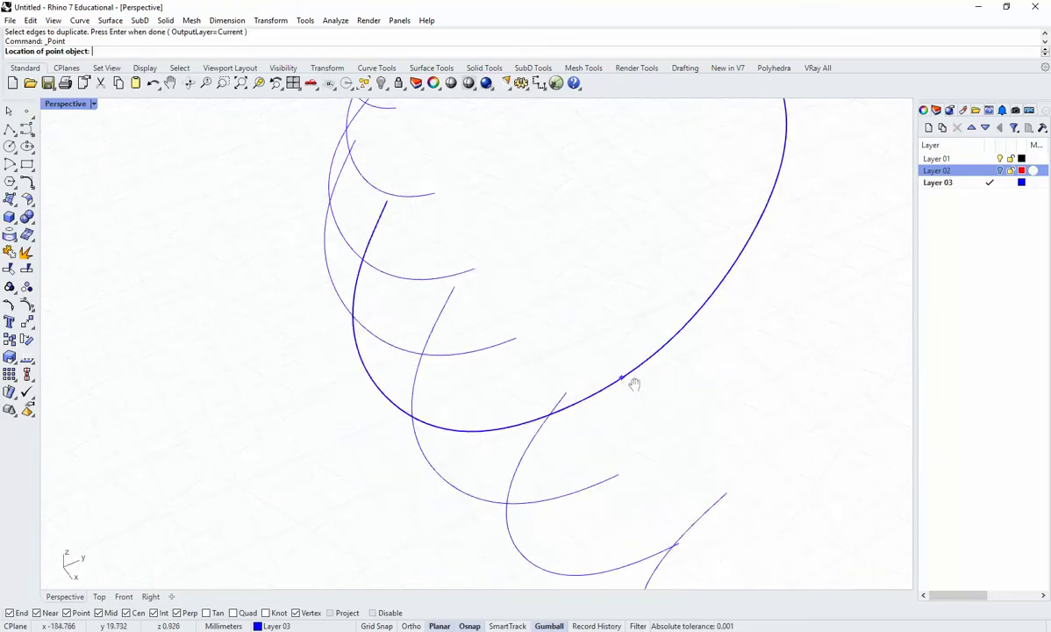
pyautogui.click(565, 414)
pyautogui.scroll(1, 619, 443)
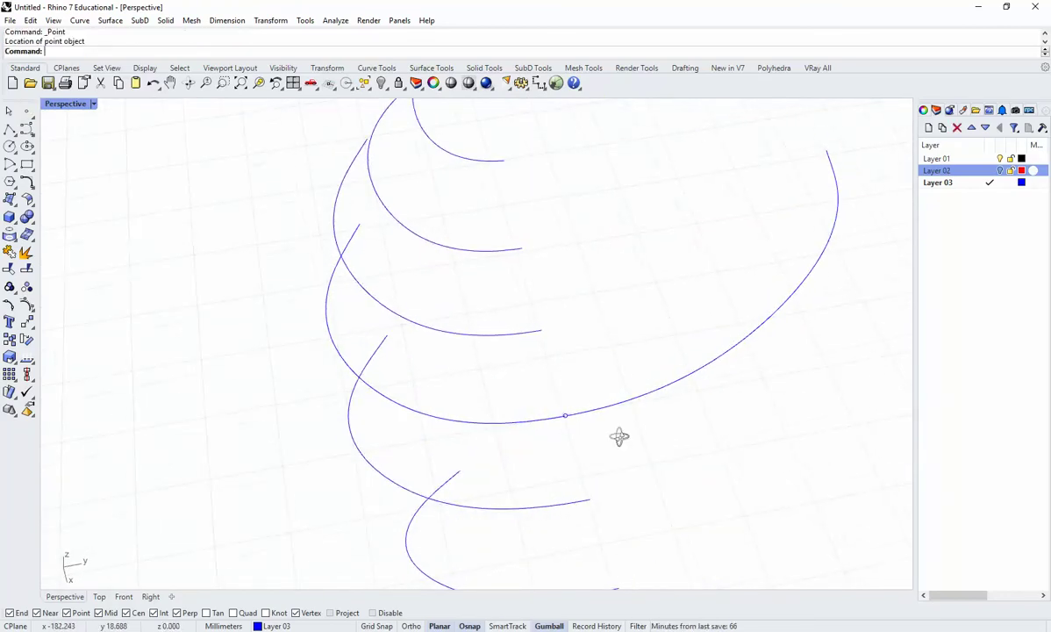
# Split the duplicated curve at the placed point, then delete the surplus half and the point.
pyautogui.press('Return')
pyautogui.click(604, 406)
pyautogui.press('Return')
pyautogui.click(565, 415)
pyautogui.press('Return')
pyautogui.moveTo(699, 411); pyautogui.dragTo(656, 343)
pyautogui.press('Delete')
pyautogui.moveTo(543, 385); pyautogui.dragTo(587, 445)
pyautogui.press('Delete')
# Rebuild the remaining middle half curve with 20 points and degree 4, deleting the input.
pyautogui.scroll(-4, 592, 448)
pyautogui.moveTo(565, 461); pyautogui.dragTo(565, 425, button='right')
pyautogui.click(566, 427)
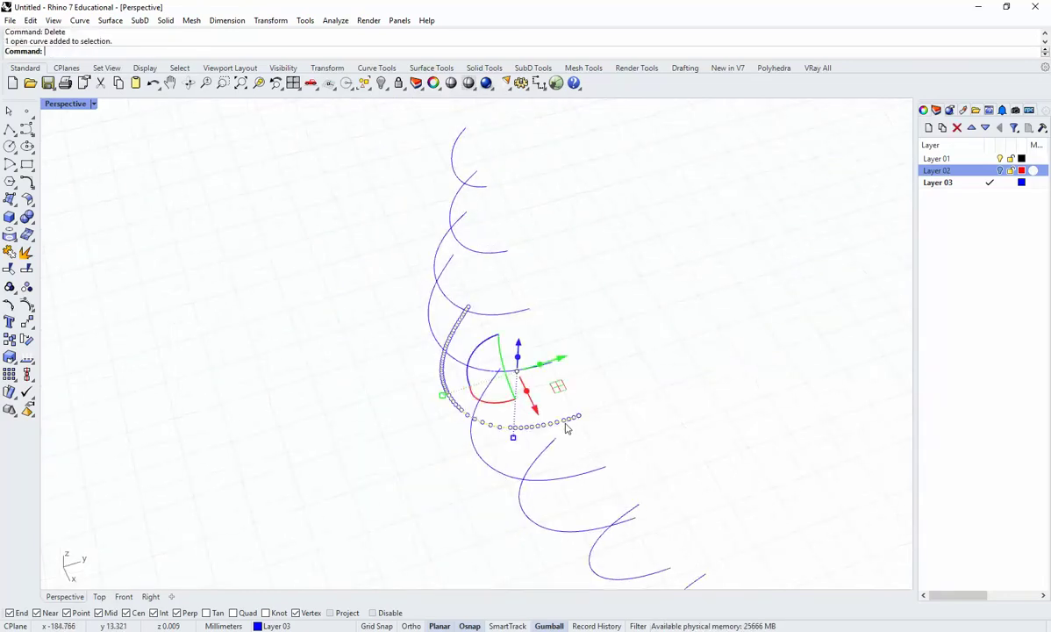
pyautogui.press('Return')
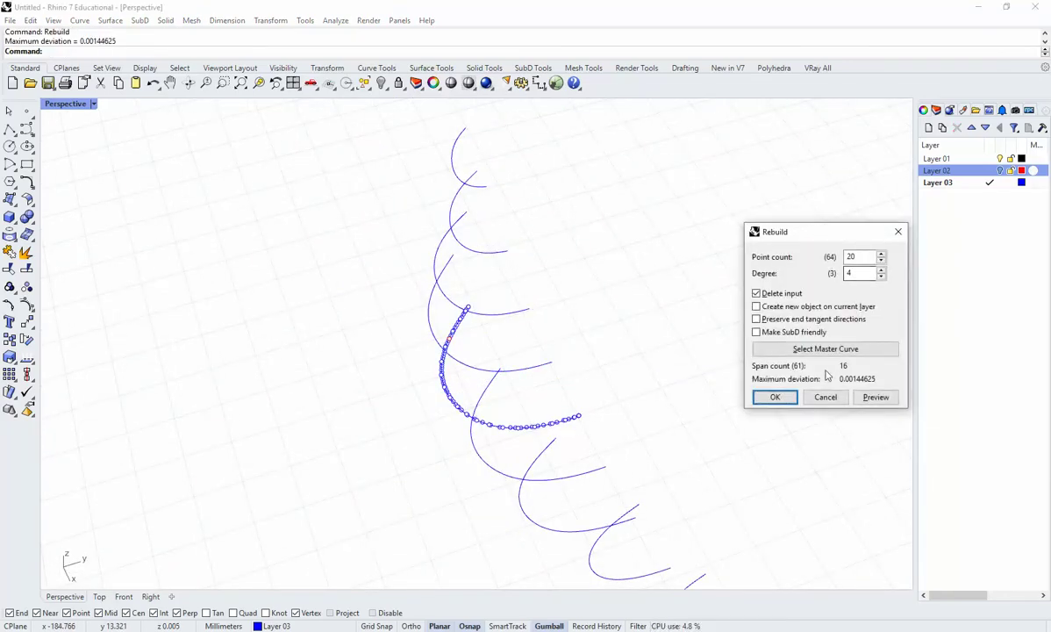
pyautogui.click(773, 398)
# Select several rebuilt half curves to compare their control points, then clear the selection and examine the whole set.
pyautogui.moveTo(723, 443); pyautogui.dragTo(681, 393, button='right')
pyautogui.click(599, 452)
pyautogui.moveTo(511, 362); pyautogui.dragTo(439, 252)
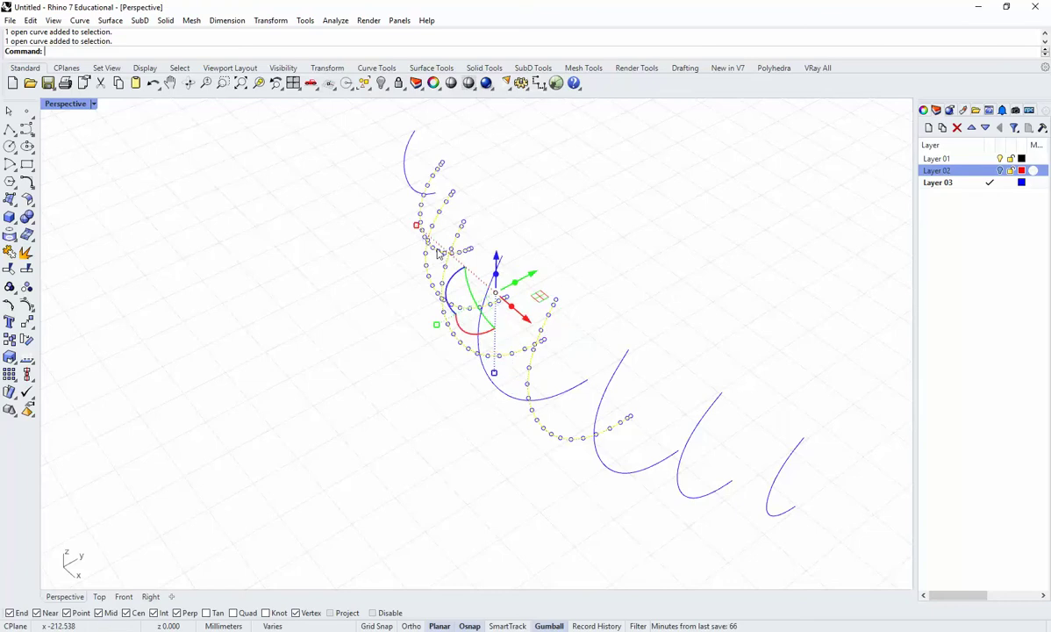
pyautogui.keyDown('shift'); pyautogui.click(406, 186); pyautogui.keyUp('shift')
pyautogui.press('Escape')
pyautogui.press('Escape')
pyautogui.scroll(-4, 547, 330)
pyautogui.moveTo(553, 337); pyautogui.dragTo(559, 364, button='right')
pyautogui.scroll(4, 558, 362)
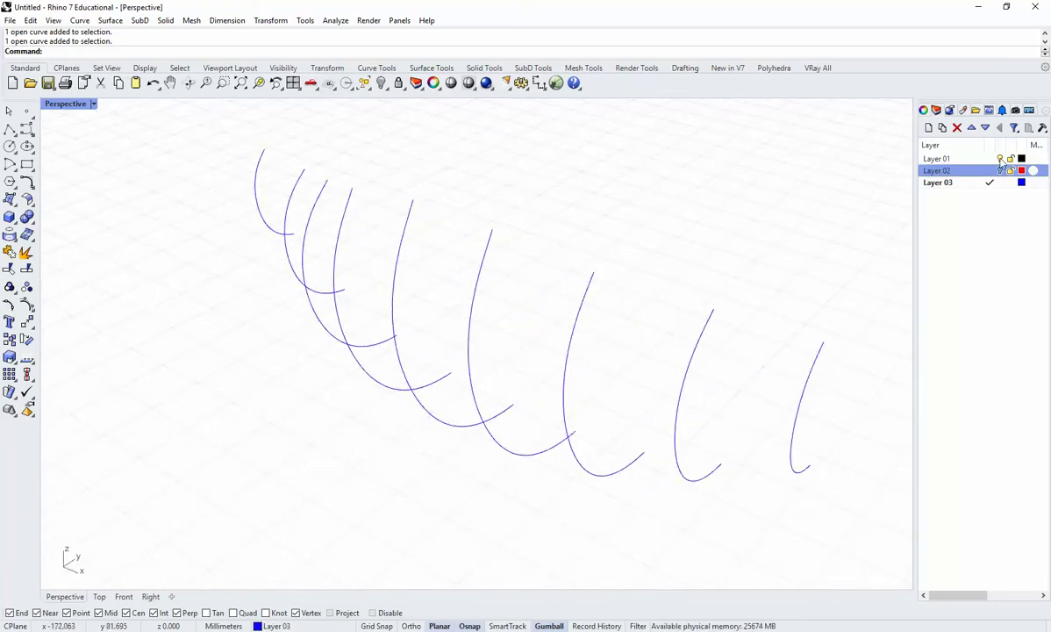
# Make Layer 01 current and briefly show Layer 02 to check the ribs before hiding it again.
pyautogui.click(989, 159)
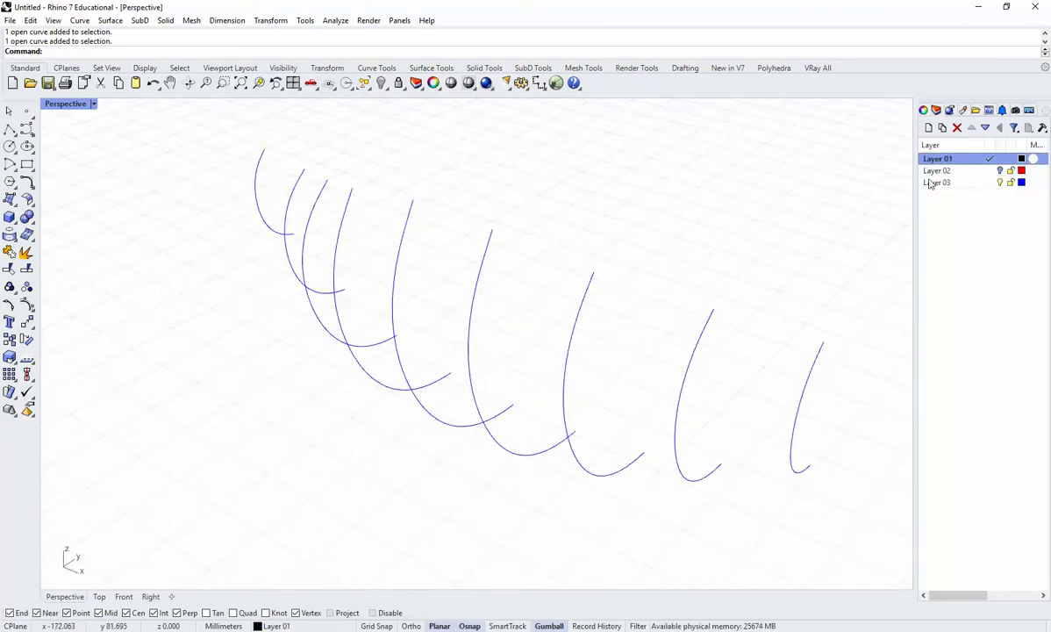
pyautogui.click(1002, 171)
pyautogui.moveTo(808, 230); pyautogui.dragTo(738, 353, button='right')
pyautogui.keyDown('shift'); pyautogui.moveTo(760, 257); pyautogui.dragTo(732, 261, button='right'); pyautogui.keyUp('shift')
pyautogui.click(1001, 171)
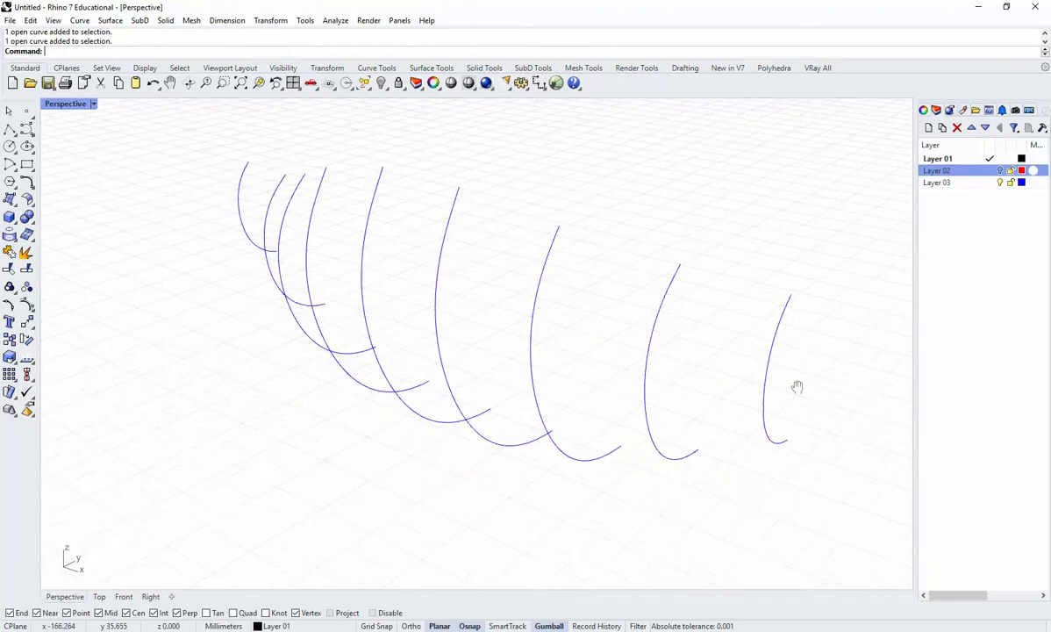
# Loft the nine half curves into an open surface with Normal style and no simplification.
pyautogui.moveTo(849, 405); pyautogui.dragTo(232, 190)
pyautogui.press('Return')
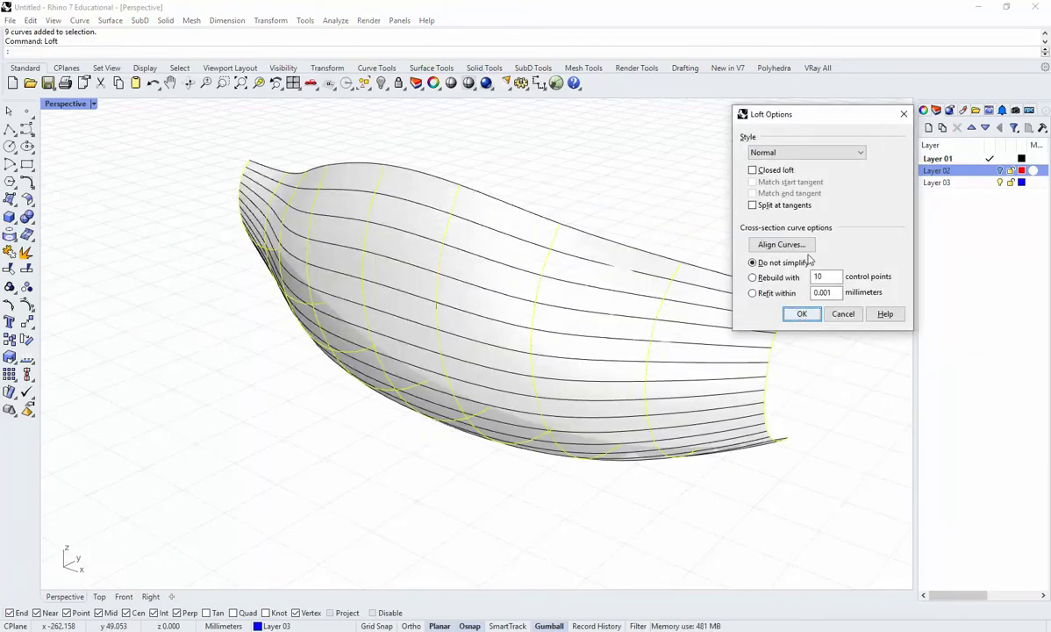
pyautogui.click(801, 314)
pyautogui.moveTo(721, 209); pyautogui.dragTo(514, 336, button='right')
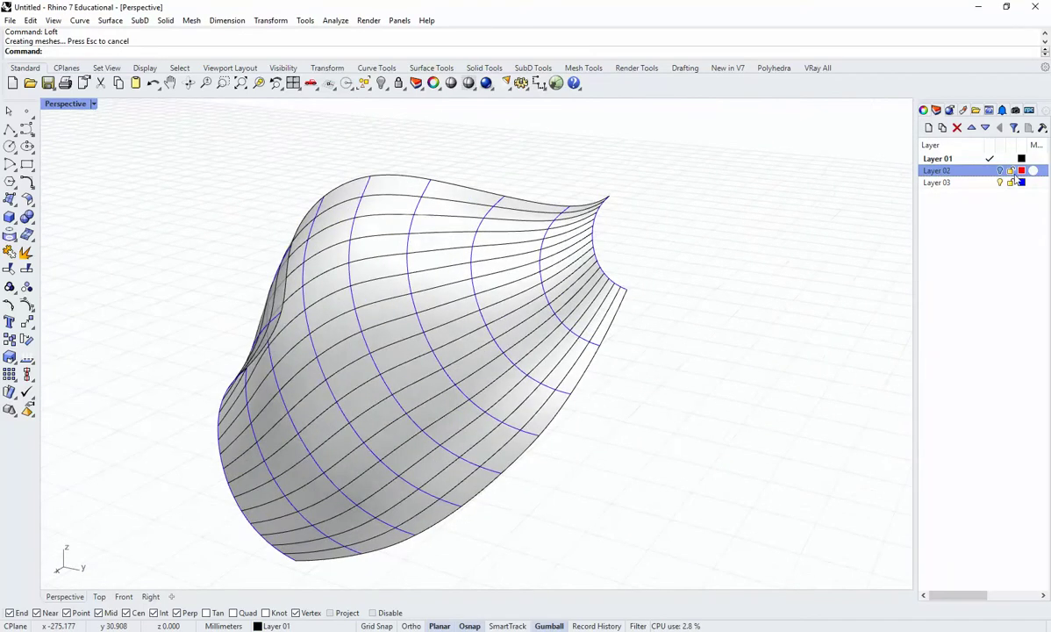
# Show Layer 02 and examine how the lofted surface meets the rib edges, especially at the middle rib.
pyautogui.click(1001, 172)
pyautogui.moveTo(640, 265); pyautogui.dragTo(677, 307, button='right')
pyautogui.moveTo(677, 307); pyautogui.dragTo(605, 305, button='right')
pyautogui.scroll(10, 422, 226)
pyautogui.moveTo(443, 239); pyautogui.dragTo(485, 283, button='right')
pyautogui.scroll(6, 562, 232)
pyautogui.scroll(3, 556, 226)
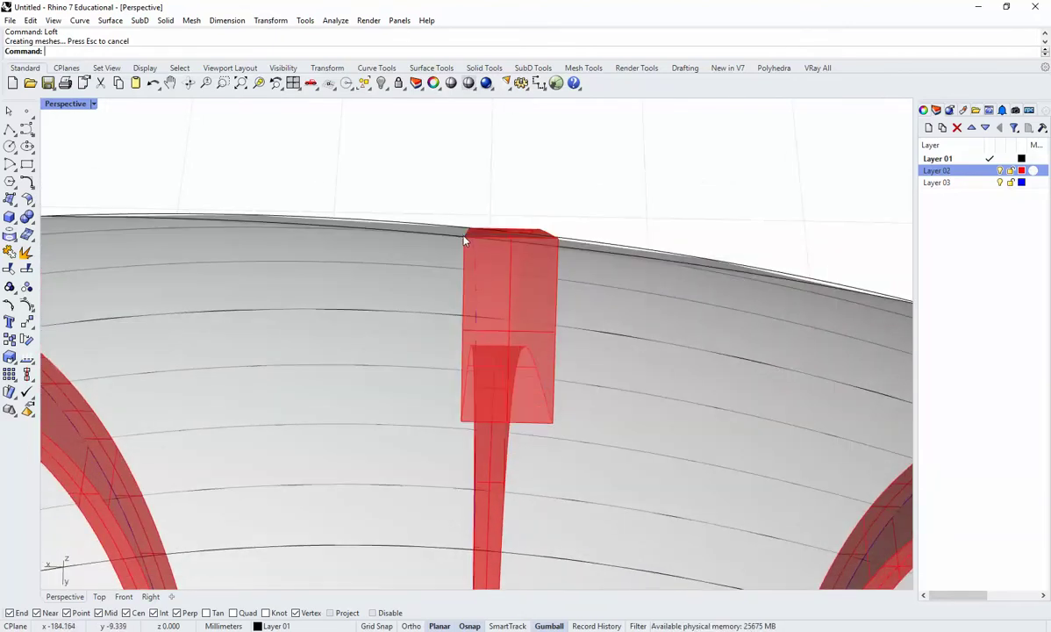
pyautogui.moveTo(470, 241); pyautogui.dragTo(408, 211, button='right')
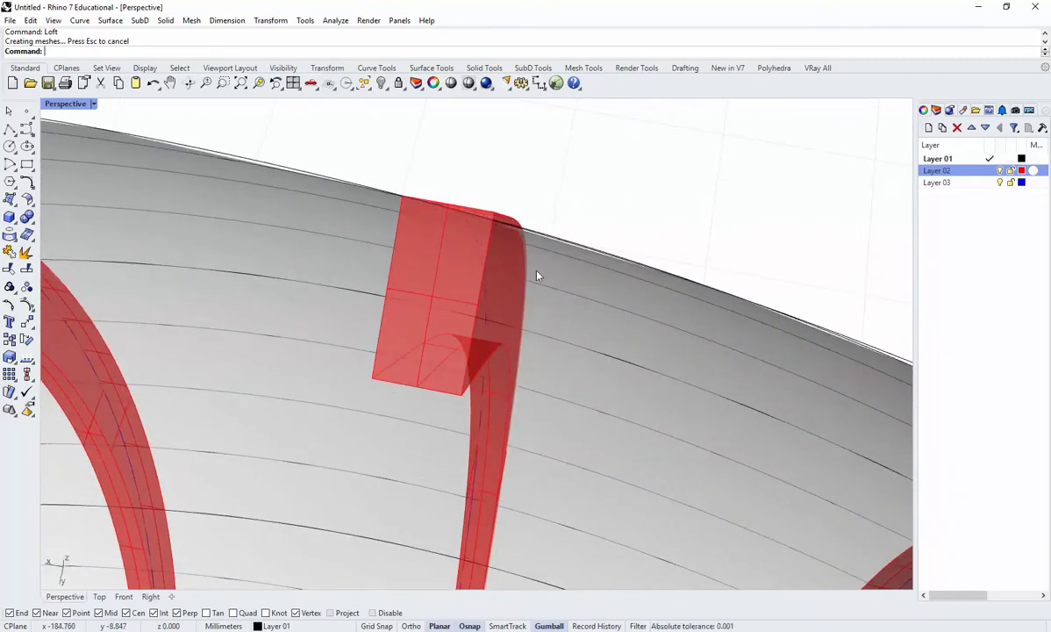
pyautogui.moveTo(491, 225); pyautogui.dragTo(526, 238, button='right')
pyautogui.moveTo(556, 182); pyautogui.dragTo(553, 252, button='right')
pyautogui.moveTo(417, 318); pyautogui.dragTo(592, 365, button='right')
pyautogui.scroll(-8, 592, 365)
pyautogui.keyDown('shift'); pyautogui.moveTo(289, 267); pyautogui.dragTo(504, 335, button='right'); pyautogui.keyUp('shift')
pyautogui.moveTo(421, 342); pyautogui.dragTo(578, 405, button='right')
pyautogui.scroll(8, 680, 355)
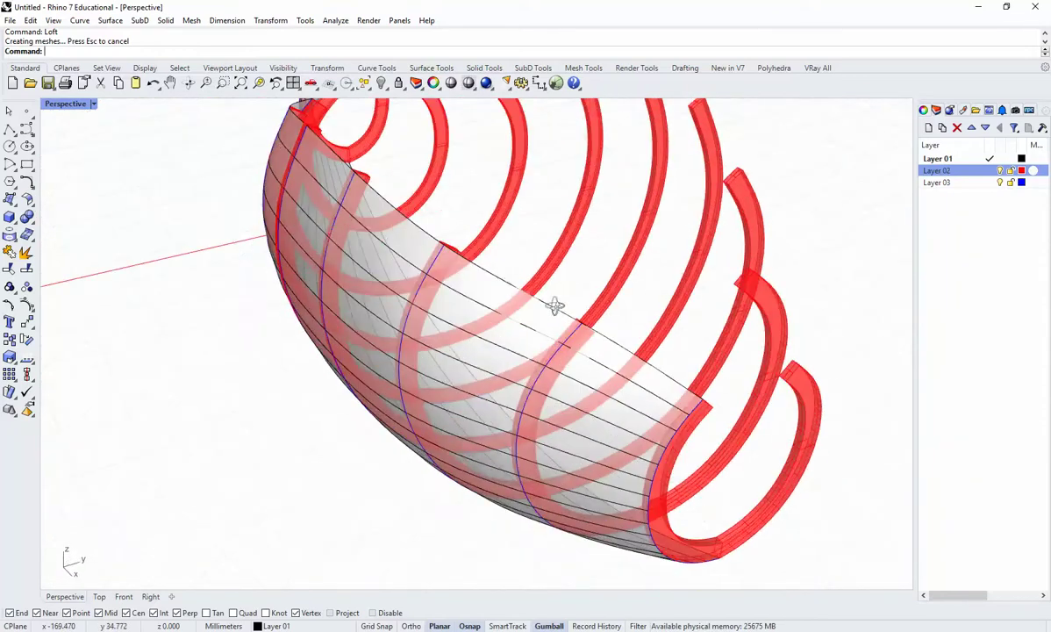
# Rebuild the lofted surface with 20 points in U and V and degree 3 in both directions.
pyautogui.moveTo(552, 292); pyautogui.dragTo(635, 389, button='right')
pyautogui.click(639, 379)
pyautogui.press('Return')
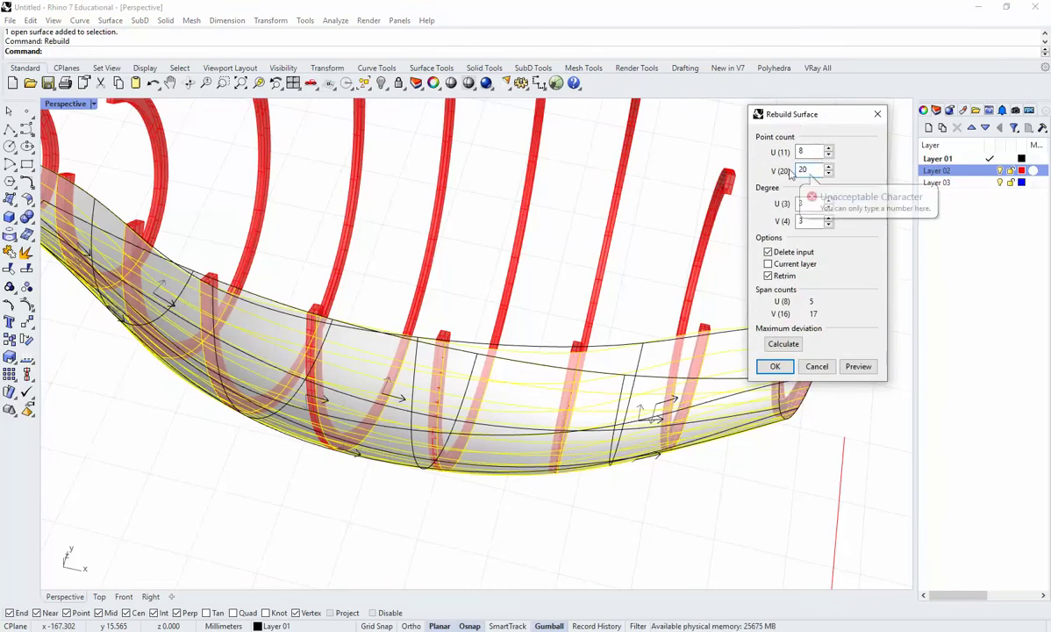
pyautogui.press('Return')
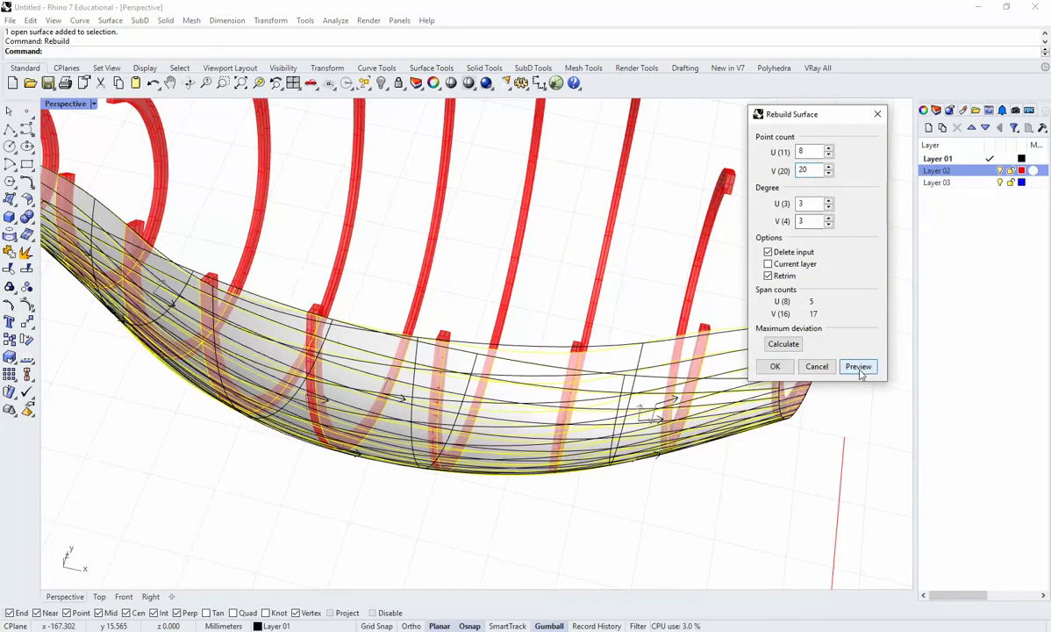
pyautogui.moveTo(516, 415); pyautogui.dragTo(653, 292, button='right')
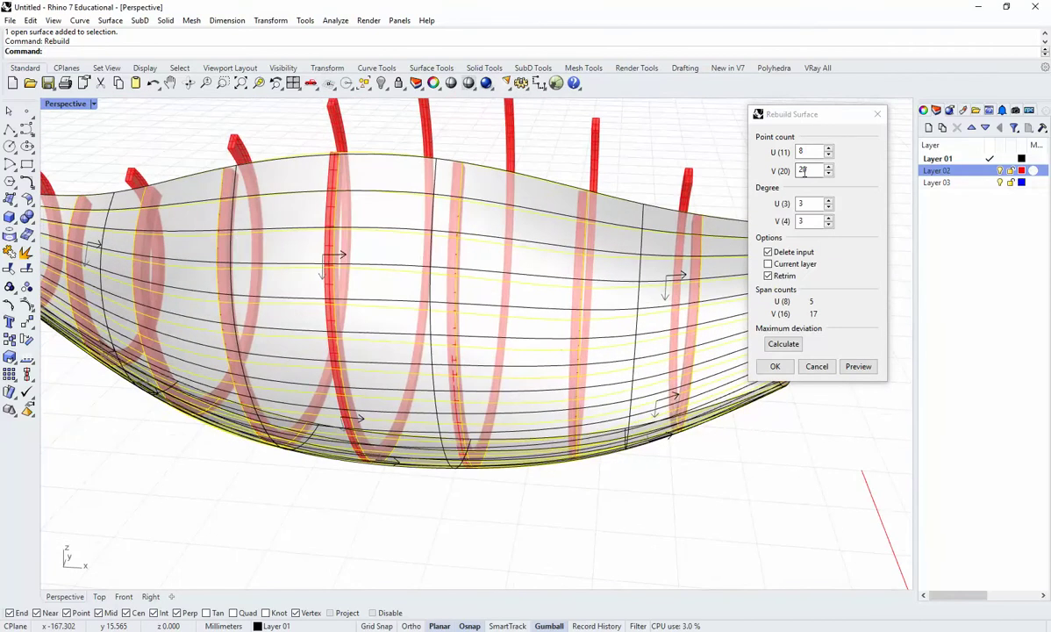
pyautogui.click(835, 203)
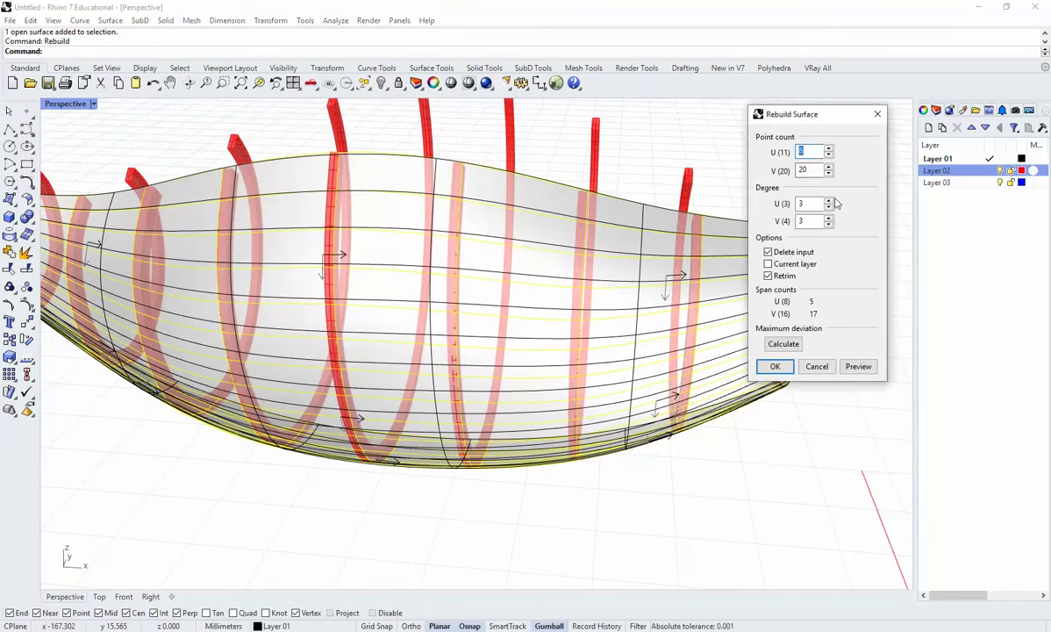
pyautogui.click(847, 370)
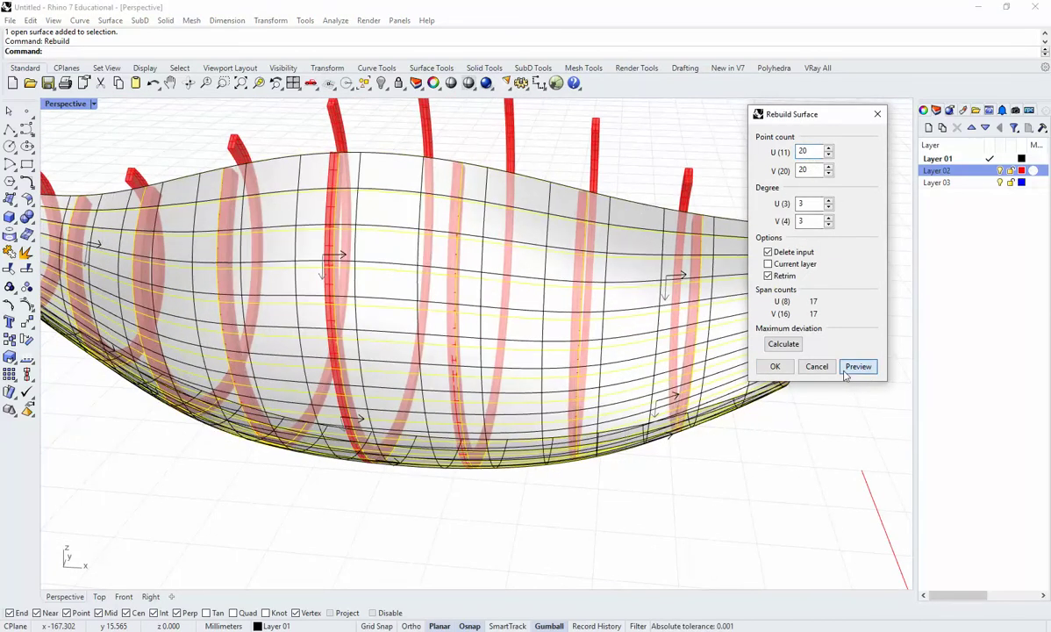
pyautogui.click(775, 367)
pyautogui.moveTo(781, 476); pyautogui.dragTo(600, 379, button='right')
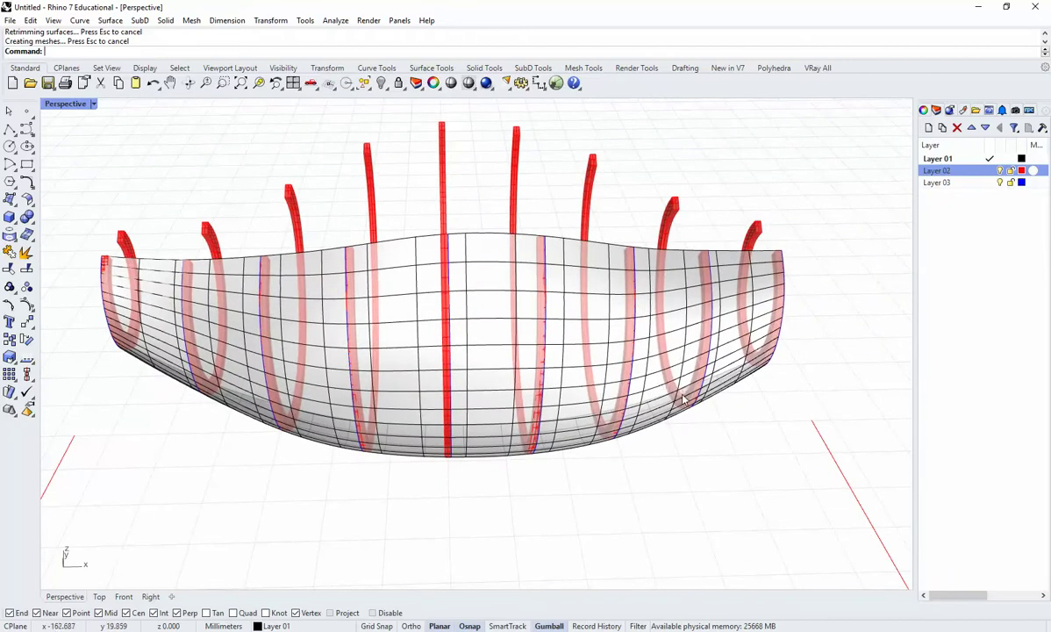
# Undo the surface rebuild and try it with 22 points in U, 20 in V and degree 3 in both directions.
pyautogui.hotkey('ctrl', 'z')
pyautogui.moveTo(741, 375); pyautogui.dragTo(659, 363, button='right')
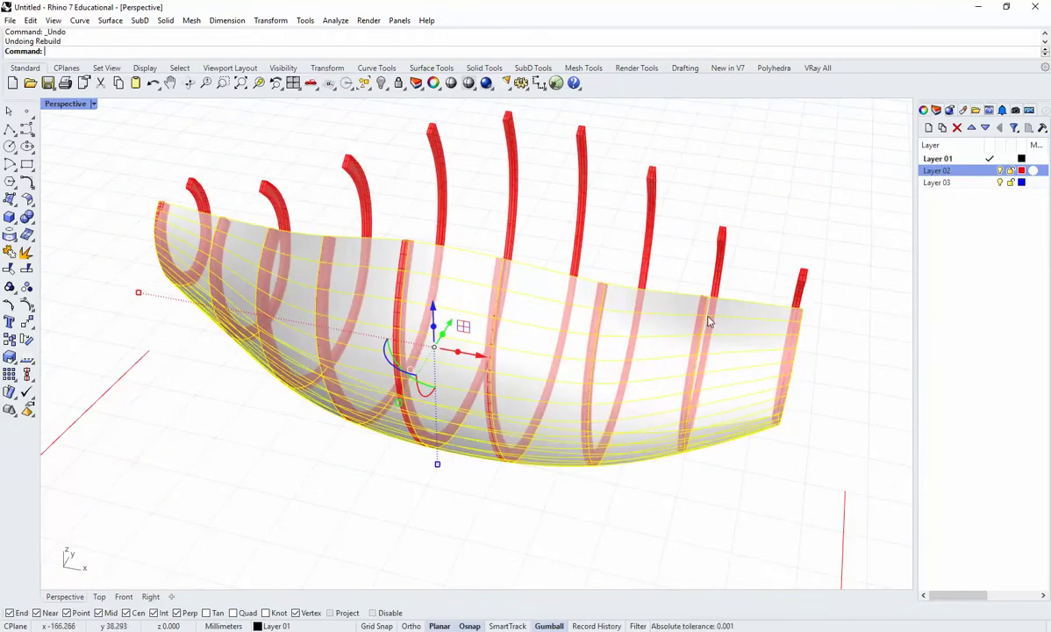
pyautogui.rightClick(823, 254)
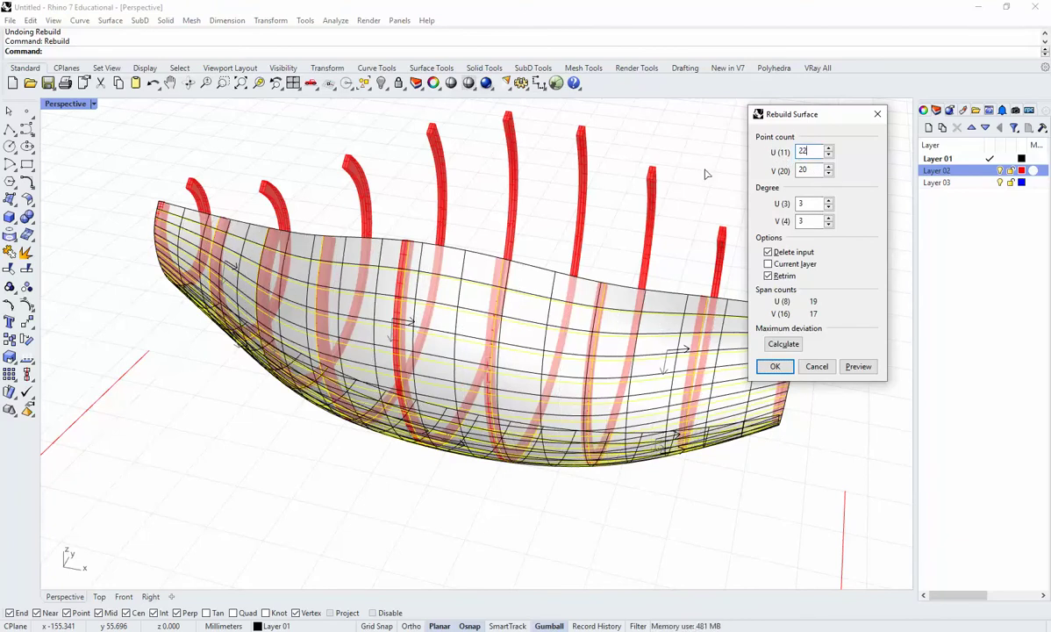
pyautogui.moveTo(459, 272); pyautogui.dragTo(497, 323, button='right')
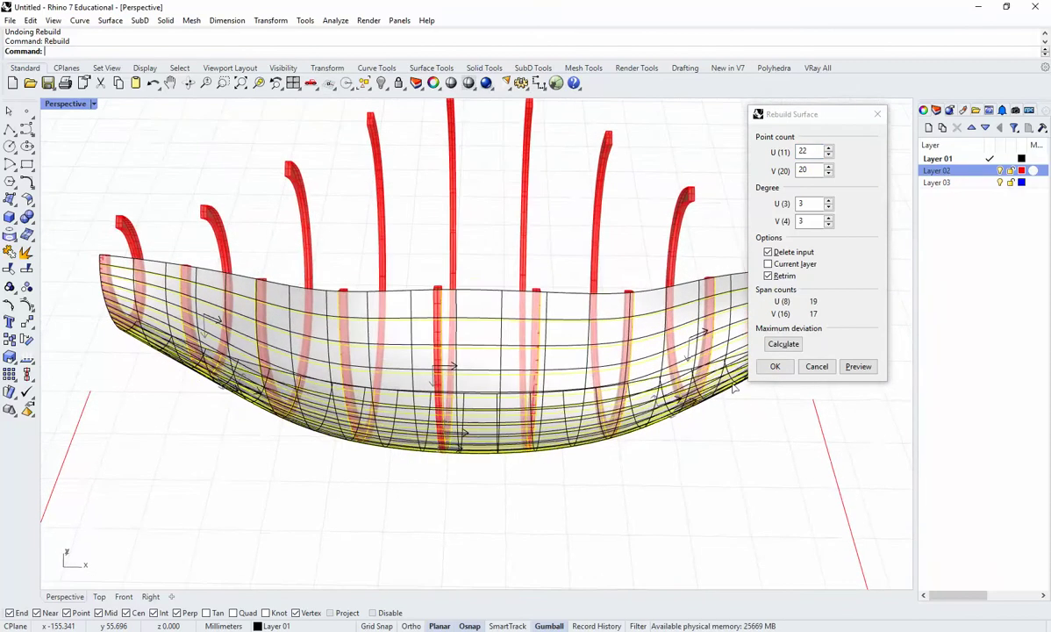
pyautogui.click(775, 366)
pyautogui.click(760, 480)
pyautogui.moveTo(758, 480); pyautogui.dragTo(372, 166, button='right')
pyautogui.moveTo(383, 328); pyautogui.dragTo(351, 351, button='right')
pyautogui.moveTo(592, 359); pyautogui.dragTo(543, 338, button='right')
pyautogui.moveTo(435, 333); pyautogui.dragTo(491, 340, button='right')
pyautogui.scroll(4, 440, 246)
# Undo the second surface rebuild and inspect the original loft against the ribs from several sides.
pyautogui.hotkey('ctrl', 'z')
pyautogui.press('Escape')
pyautogui.moveTo(436, 265); pyautogui.dragTo(424, 165, button='right')
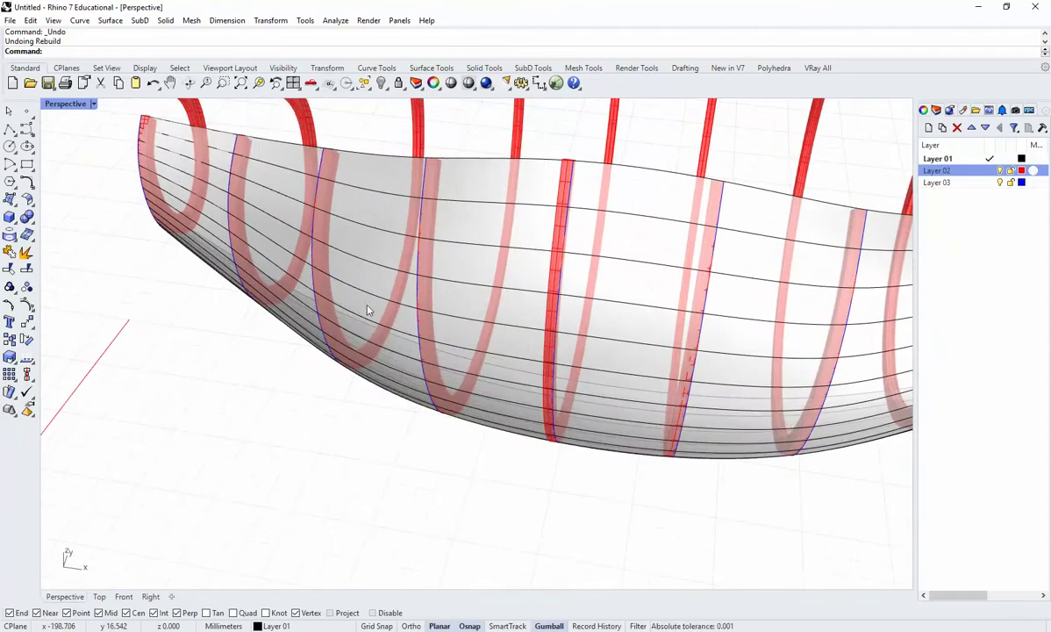
pyautogui.moveTo(299, 365); pyautogui.dragTo(368, 308, button='right')
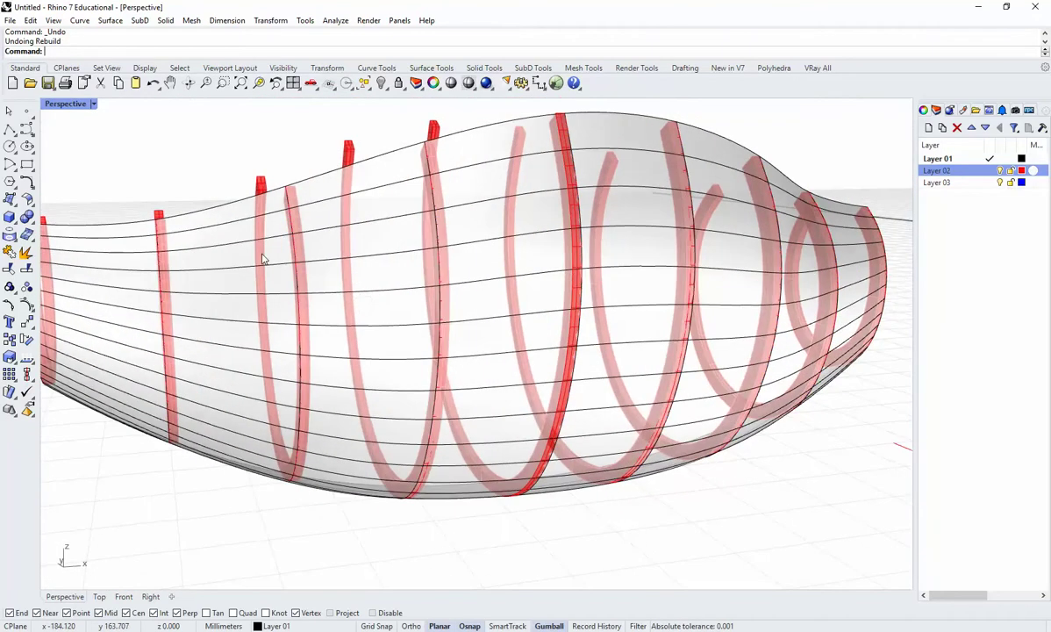
pyautogui.moveTo(267, 267); pyautogui.dragTo(592, 257, button='right')
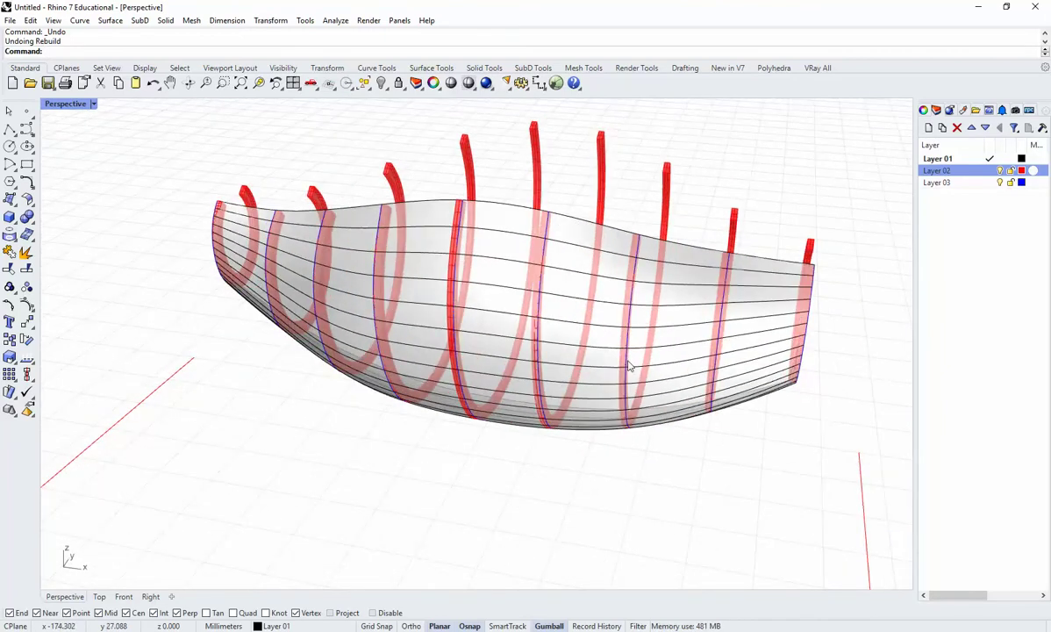
pyautogui.moveTo(591, 363); pyautogui.dragTo(529, 359, button='right')
pyautogui.scroll(-2, 544, 408)
pyautogui.scroll(-2, 528, 326)
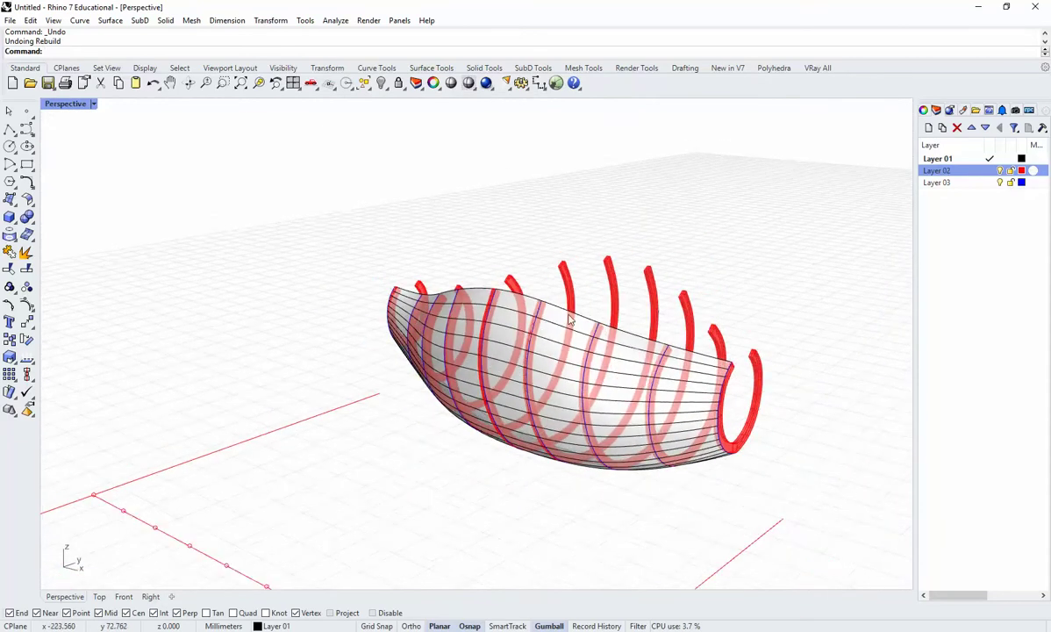
# Delete the lofted surface, leaving the ribs and half curves.
pyautogui.scroll(7, 542, 412)
pyautogui.moveTo(532, 295); pyautogui.dragTo(420, 359, button='right')
pyautogui.scroll(-2, 542, 417)
pyautogui.click(457, 309)
pyautogui.press('Delete')
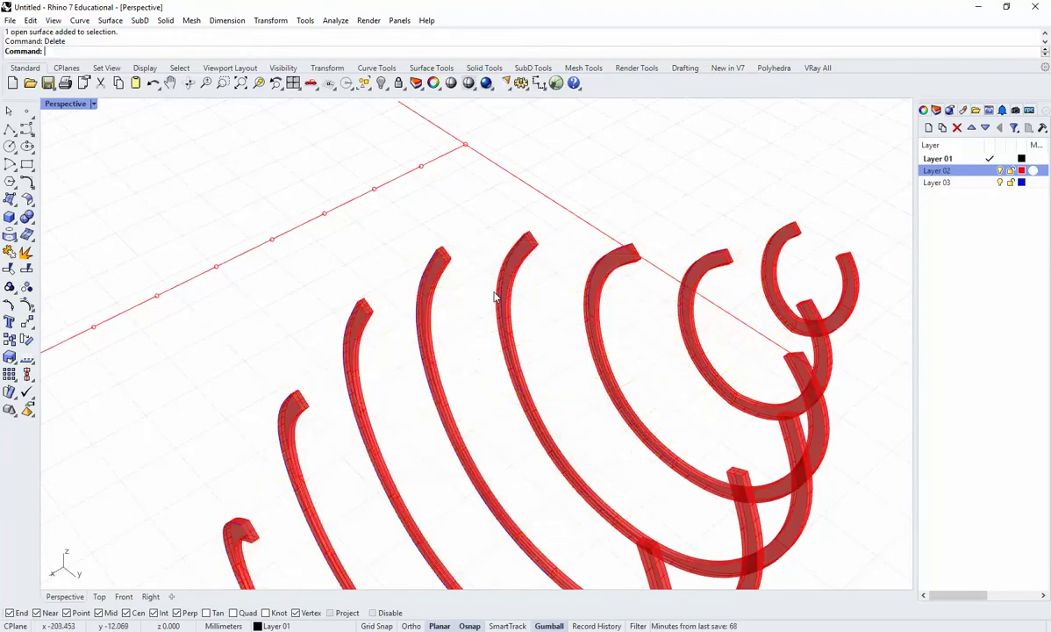
pyautogui.scroll(5, 474, 263)
pyautogui.click(471, 237)
pyautogui.click(470, 237)
pyautogui.press('Delete')
pyautogui.moveTo(508, 265); pyautogui.dragTo(525, 317, button='right')
pyautogui.hotkey('ctrl', 'z')
# Move the middle rib's half curve from its end point to the opposite outer corner of the rib's end face.
pyautogui.scroll(3, 456, 276)
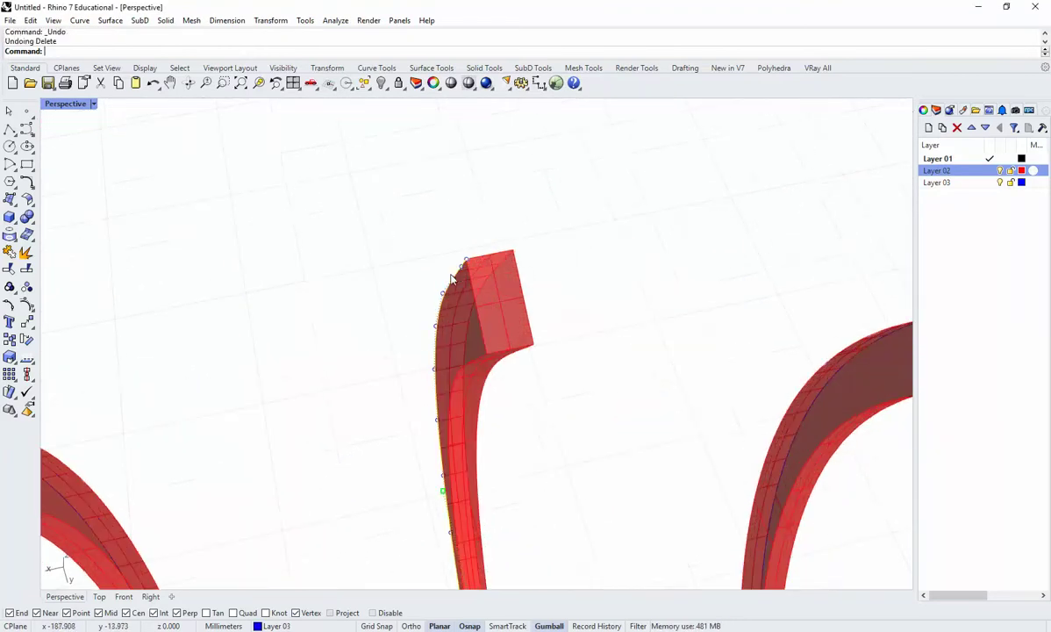
pyautogui.press('m')
pyautogui.press('Return')
pyautogui.click(466, 261)
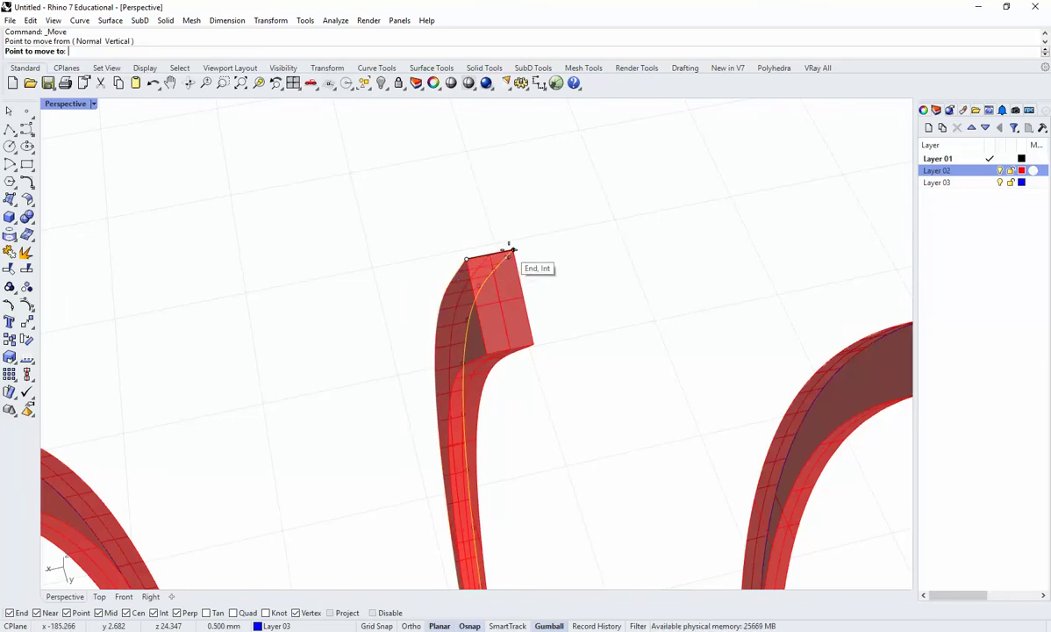
pyautogui.click(513, 251)
pyautogui.click(562, 298)
# Hide Layer 02 and loft all nine half curves, including the moved one, with Normal style and no simplification.
pyautogui.scroll(-5, 562, 298)
pyautogui.moveTo(502, 338); pyautogui.dragTo(580, 323, button='right')
pyautogui.moveTo(389, 348); pyautogui.dragTo(570, 316, button='right')
pyautogui.scroll(-5, 571, 323)
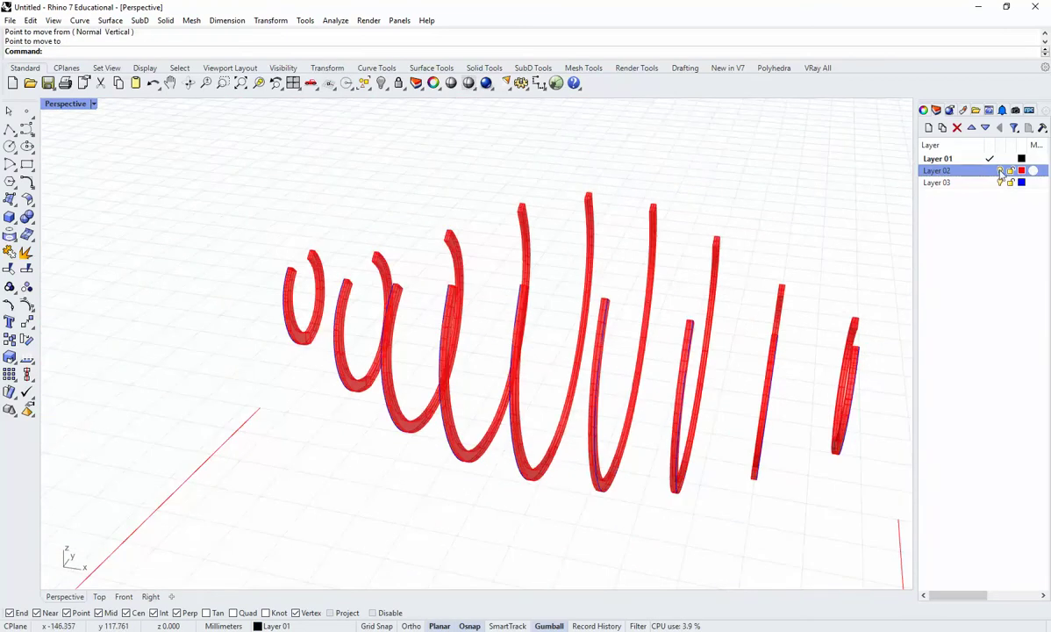
pyautogui.click(1000, 170)
pyautogui.moveTo(725, 354); pyautogui.dragTo(587, 286, button='right')
pyautogui.moveTo(786, 434); pyautogui.dragTo(221, 173)
pyautogui.press('Return')
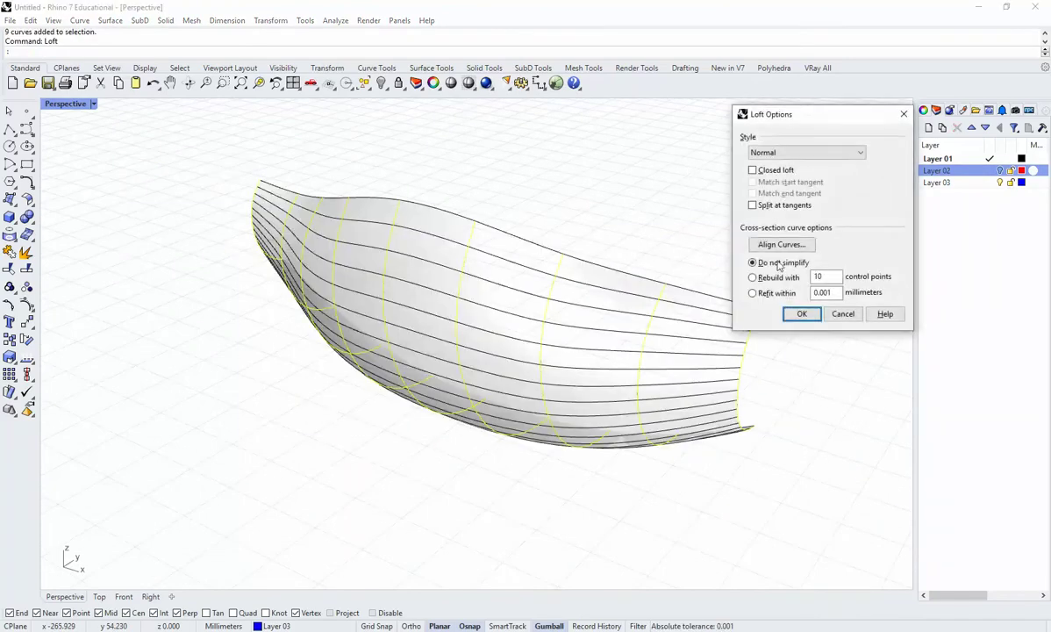
pyautogui.click(811, 320)
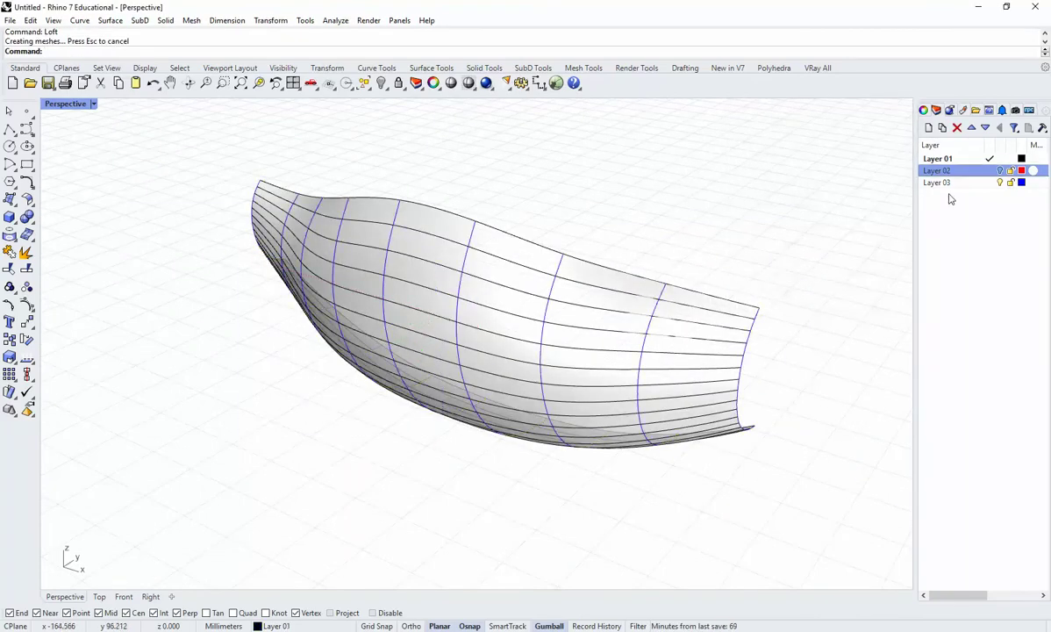
# Show Layer 02 and zoom in to check how the new loft fits the outer edges of the ribs.
pyautogui.click(1000, 170)
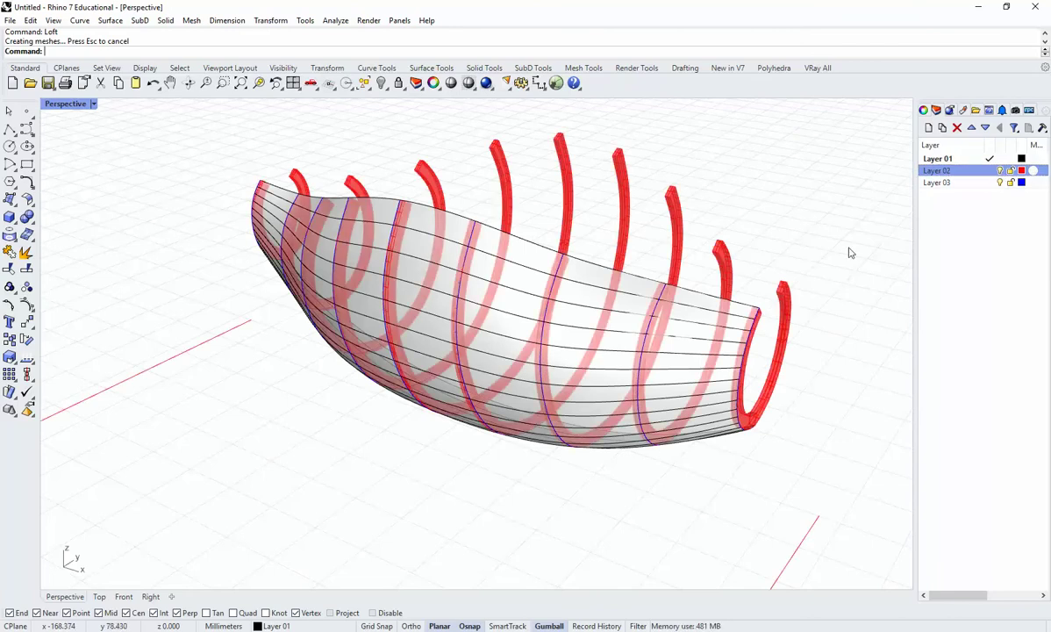
pyautogui.keyDown('shift'); pyautogui.moveTo(591, 276); pyautogui.dragTo(627, 306, button='right'); pyautogui.keyUp('shift')
pyautogui.hotkey('ctrl', 'w')
pyautogui.moveTo(470, 275); pyautogui.dragTo(418, 248)
pyautogui.moveTo(418, 248); pyautogui.dragTo(432, 394, button='right')
pyautogui.scroll(-5, 552, 343)
pyautogui.scroll(8, 352, 305)
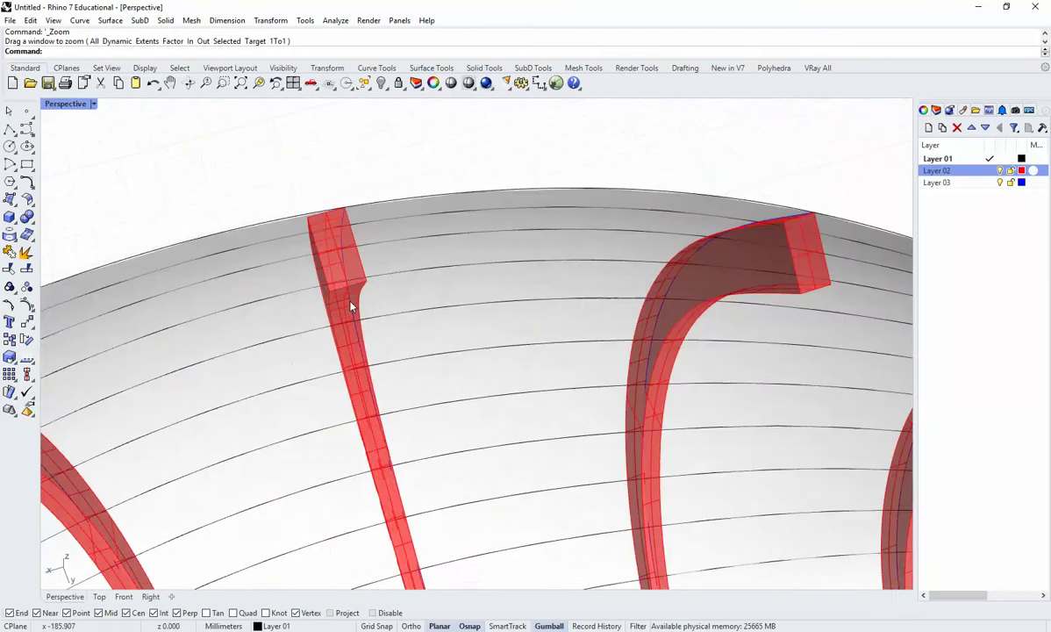
pyautogui.moveTo(352, 305); pyautogui.dragTo(371, 268, button='right')
pyautogui.moveTo(580, 295); pyautogui.dragTo(575, 326, button='right')
pyautogui.scroll(-3, 574, 325)
pyautogui.scroll(-5, 574, 324)
# Mirror a copy of the lofted half shell across the lengthwise centre plane, starting from the bottom corner of its end edge.
pyautogui.moveTo(430, 355); pyautogui.dragTo(539, 401, button='right')
pyautogui.scroll(5, 539, 401)
pyautogui.click(542, 387)
pyautogui.write('mirror')
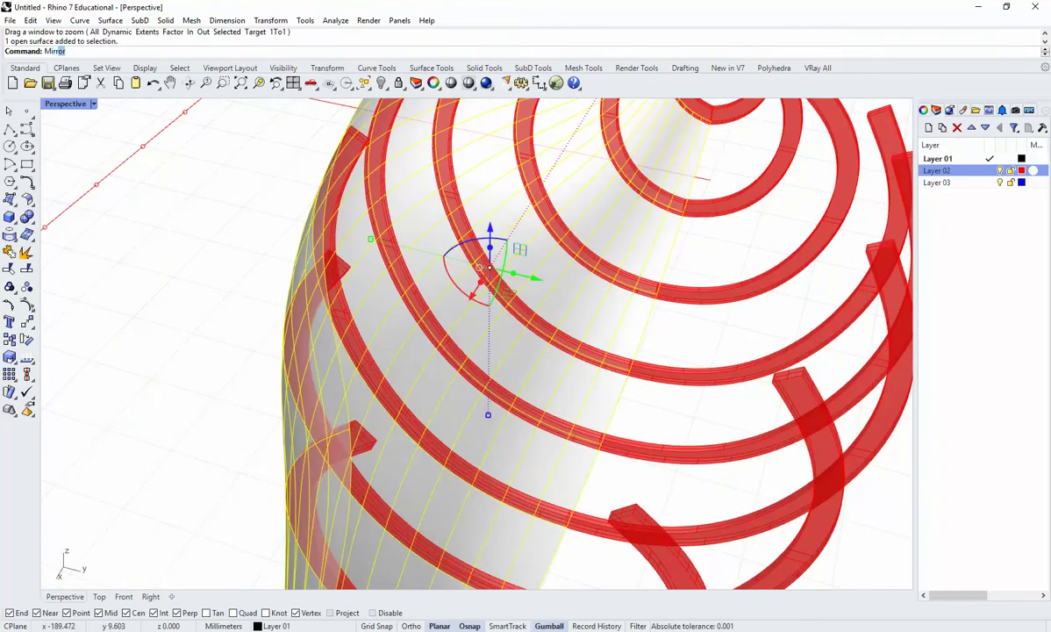
pyautogui.press('Return')
pyautogui.scroll(-4, 539, 382)
pyautogui.scroll(4, 485, 475)
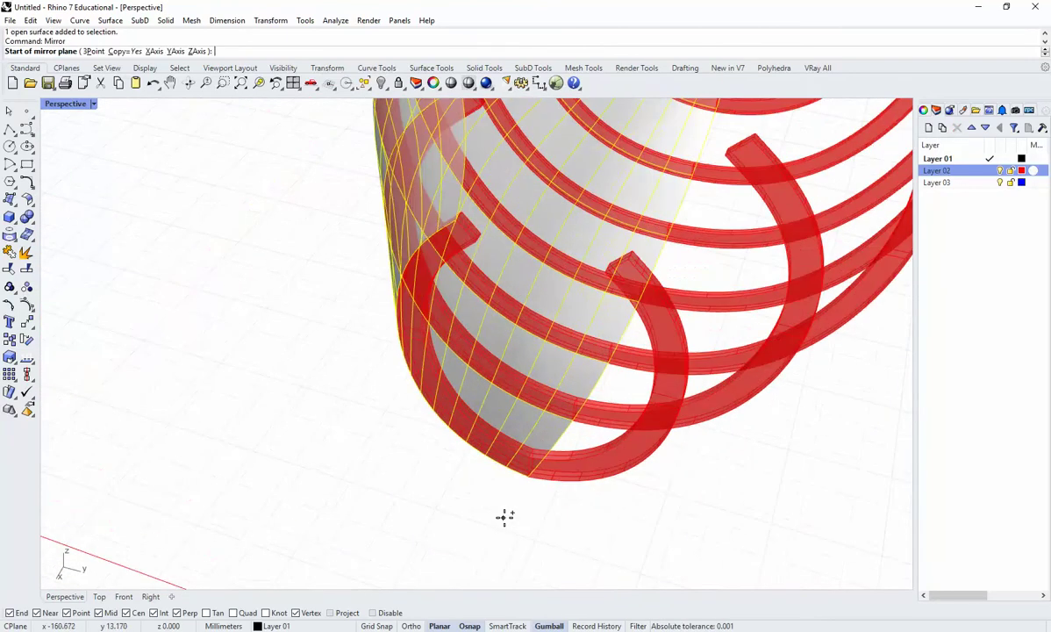
pyautogui.click(527, 477)
pyautogui.click(490, 547)
pyautogui.click(682, 536)
# Examine from the outside how both mirrored shell halves follow the outer edges of the ribs.
pyautogui.scroll(-3, 682, 536)
pyautogui.moveTo(677, 534); pyautogui.dragTo(434, 357, button='right')
pyautogui.scroll(-5, 710, 514)
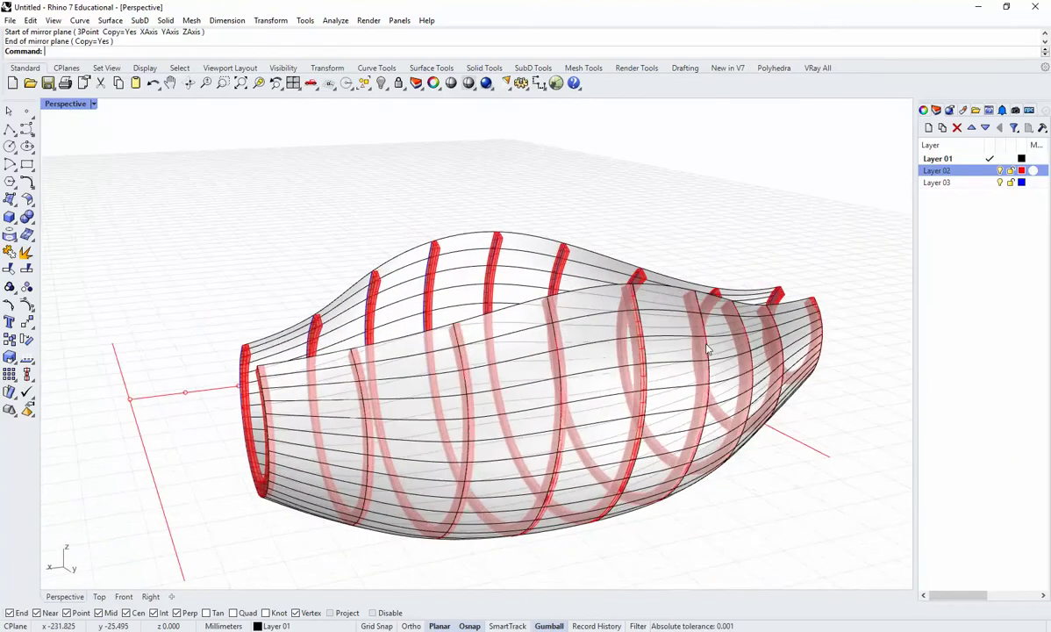
pyautogui.scroll(5, 673, 346)
pyautogui.scroll(2, 610, 313)
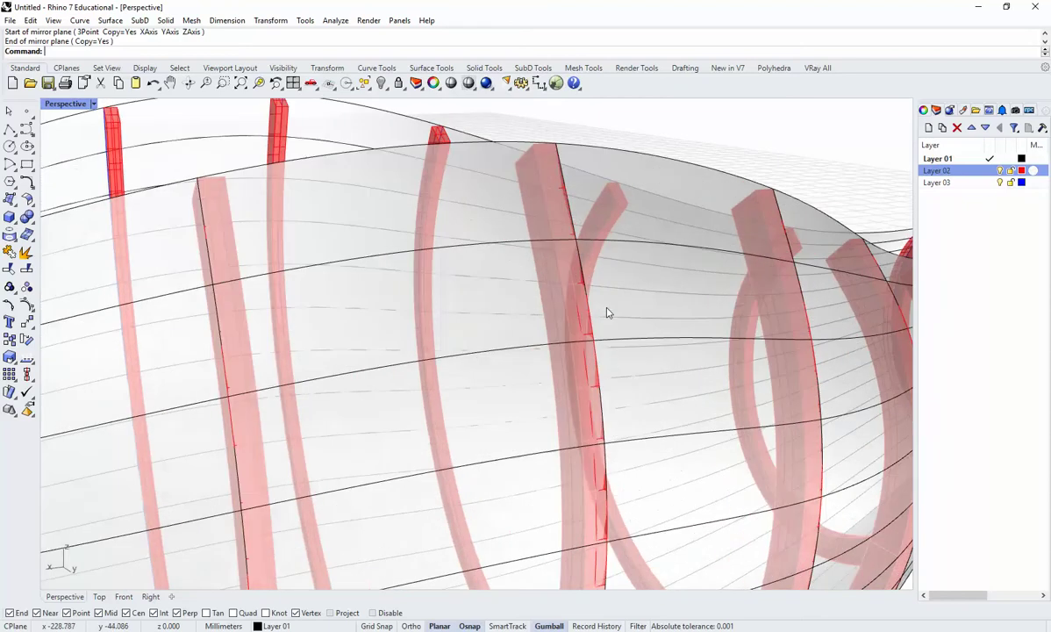
pyautogui.scroll(-5, 610, 313)
pyautogui.moveTo(526, 277); pyautogui.dragTo(609, 314, button='right')
pyautogui.scroll(4, 500, 275)
pyautogui.scroll(-5, 431, 284)
pyautogui.scroll(-4, 562, 347)
pyautogui.moveTo(521, 370); pyautogui.dragTo(531, 330, button='right')
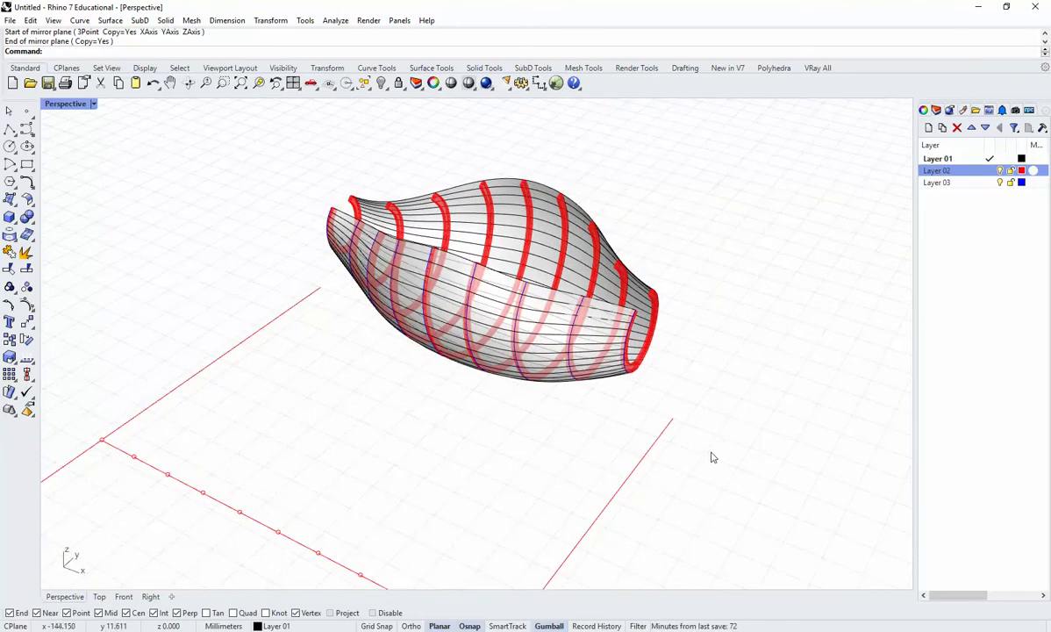
# Inspect the inside of the mirrored shell and where the rib ends meet its upper edges.
pyautogui.moveTo(711, 450); pyautogui.dragTo(537, 368, button='right')
pyautogui.keyDown('shift'); pyautogui.moveTo(385, 268); pyautogui.dragTo(471, 426, button='right'); pyautogui.keyUp('shift')
pyautogui.scroll(7, 438, 343)
pyautogui.scroll(3, 470, 427)
pyautogui.scroll(-4, 407, 405)
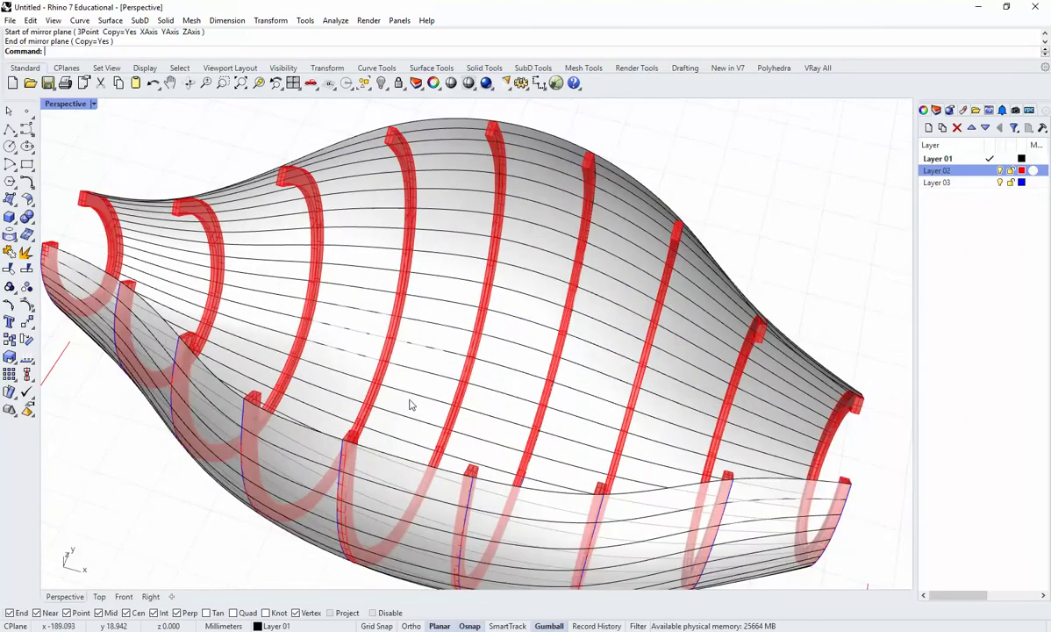
pyautogui.scroll(2, 413, 406)
pyautogui.keyDown('shift'); pyautogui.moveTo(500, 327); pyautogui.dragTo(511, 254, button='right'); pyautogui.keyUp('shift')
pyautogui.scroll(-4, 516, 330)
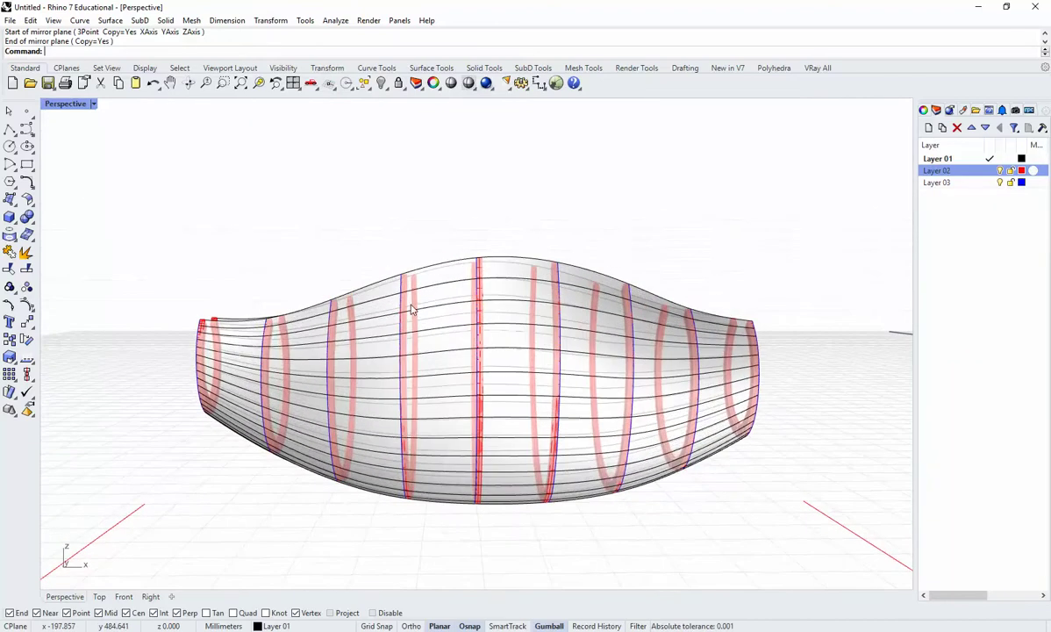
# Check the shell from its open end, comparing both halves along the bottom seam and around the rib ends.
pyautogui.moveTo(700, 403); pyautogui.dragTo(371, 405, button='right')
pyautogui.moveTo(469, 326); pyautogui.dragTo(589, 251, button='right')
pyautogui.moveTo(589, 316); pyautogui.dragTo(559, 321, button='right')
pyautogui.scroll(2, 556, 324)
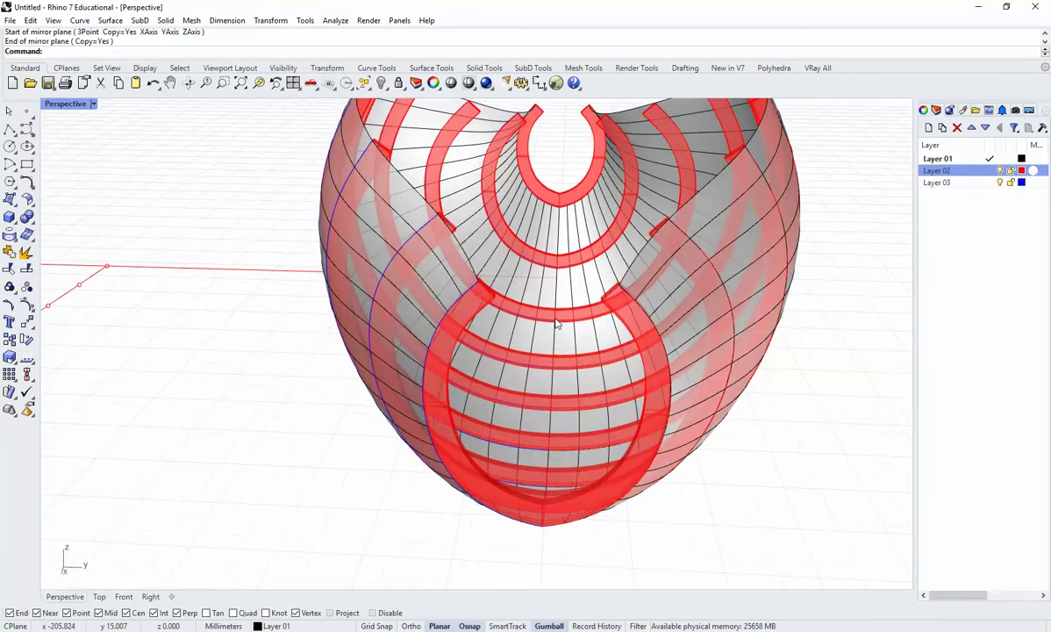
pyautogui.scroll(-2, 556, 324)
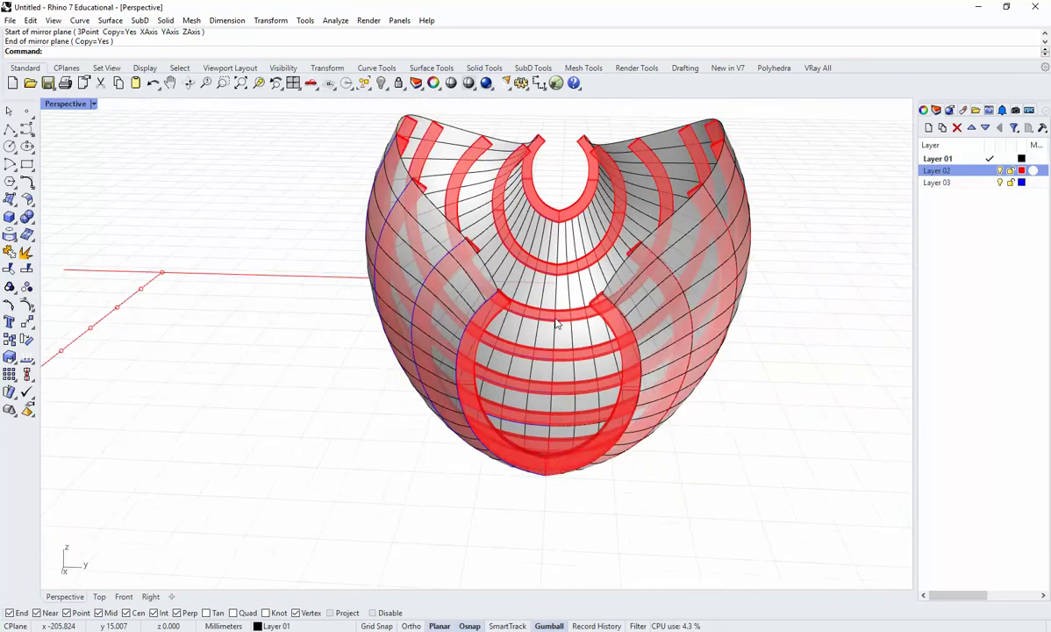
pyautogui.moveTo(381, 276); pyautogui.dragTo(421, 300, button='right')
pyautogui.scroll(4, 407, 262)
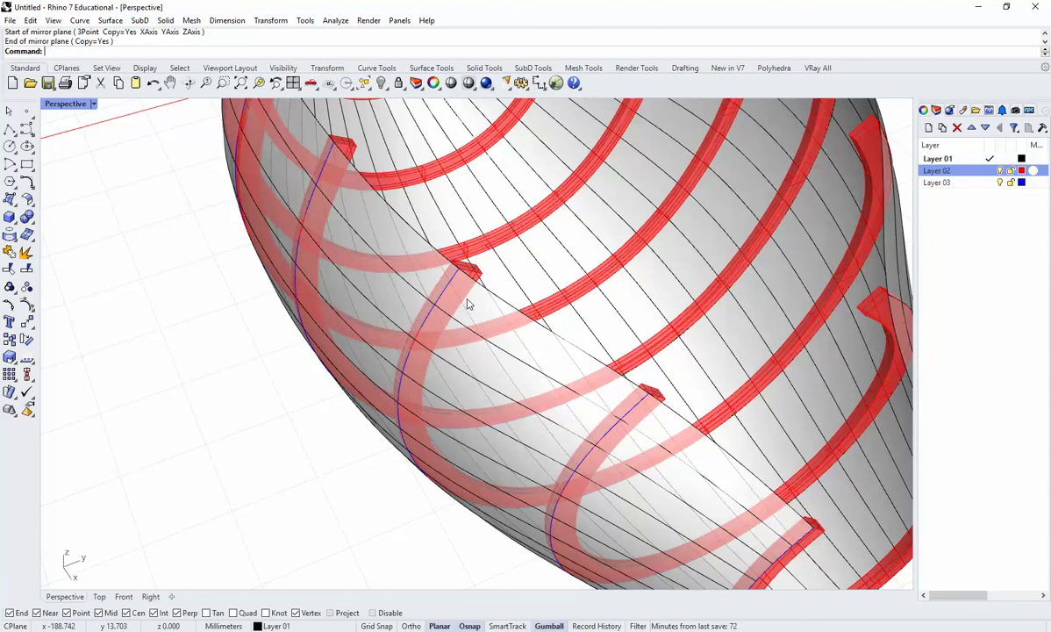
pyautogui.scroll(-9, 465, 273)
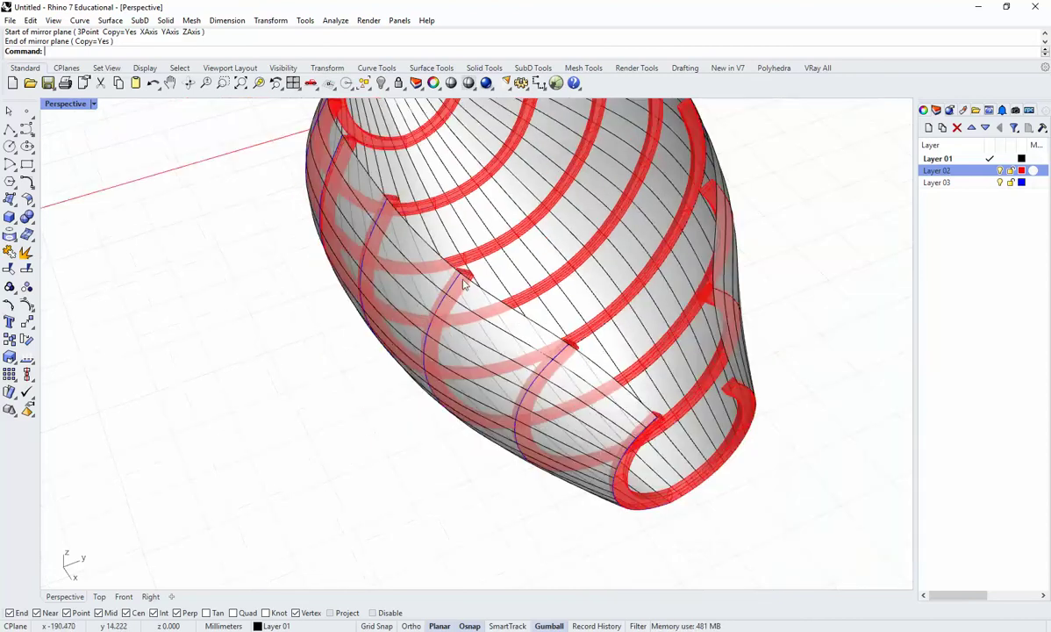
pyautogui.moveTo(452, 282); pyautogui.dragTo(514, 299, button='right')
# Compare with the separate finished shell without ribs, examining its surface curvature and upper edges from several sides.
pyautogui.scroll(-6, 514, 298)
pyautogui.keyDown('shift'); pyautogui.moveTo(528, 356); pyautogui.dragTo(443, 285, button='right'); pyautogui.keyUp('shift')
pyautogui.scroll(-5, 450, 289)
pyautogui.keyDown('shift'); pyautogui.moveTo(629, 369); pyautogui.dragTo(545, 325, button='right'); pyautogui.keyUp('shift')
pyautogui.keyDown('shift'); pyautogui.moveTo(666, 365); pyautogui.dragTo(560, 359, button='right'); pyautogui.keyUp('shift')
pyautogui.hotkey('ctrl', 'w')
pyautogui.moveTo(781, 452); pyautogui.dragTo(683, 362)
pyautogui.scroll(-5, 699, 291)
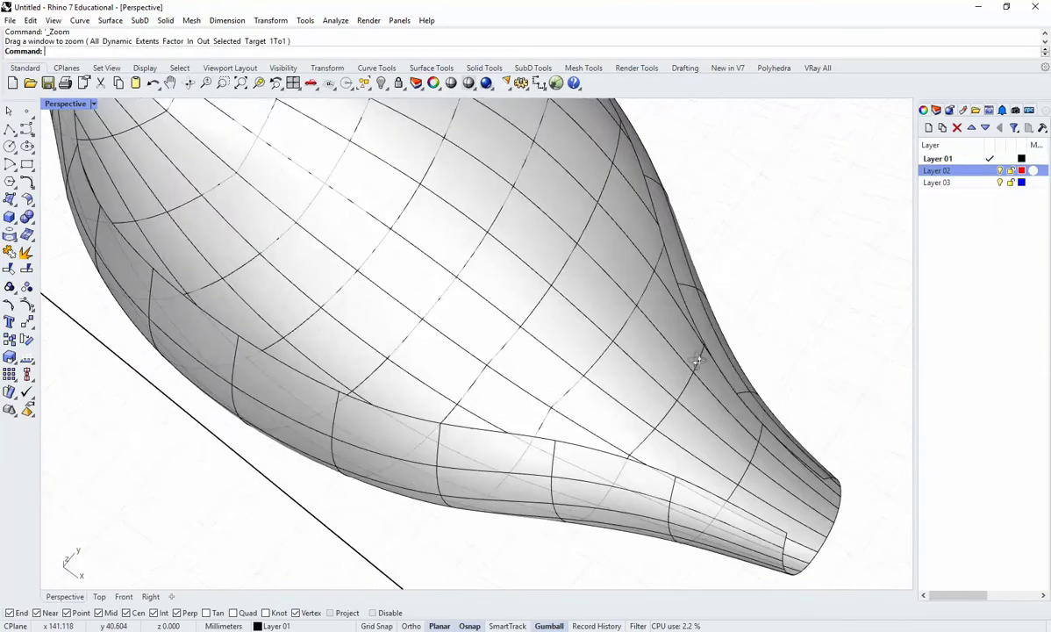
pyautogui.moveTo(579, 401); pyautogui.dragTo(603, 344, button='right')
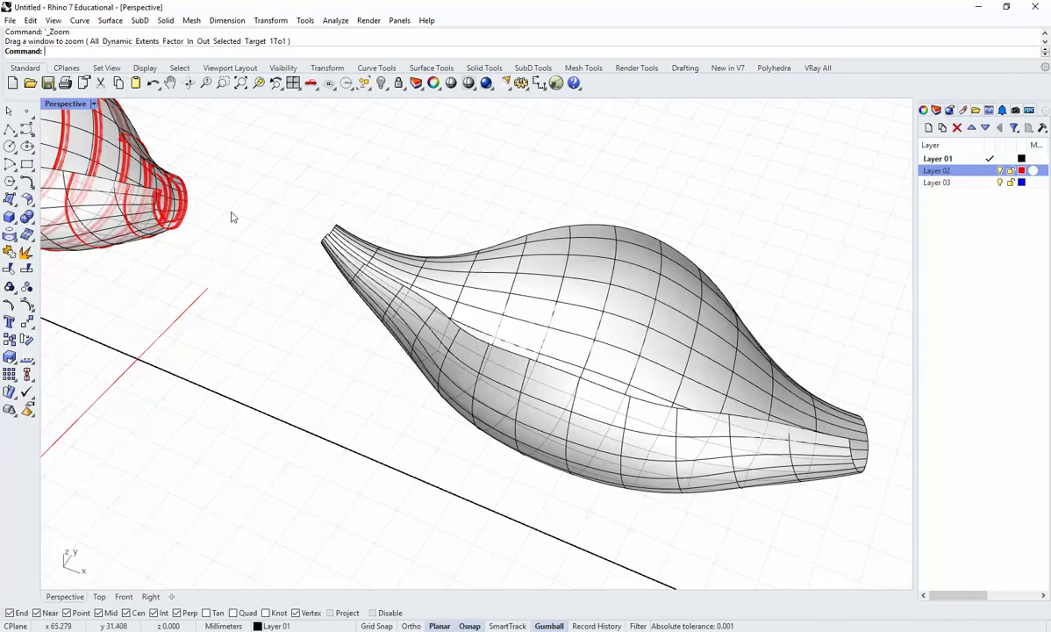
pyautogui.moveTo(160, 256); pyautogui.dragTo(487, 313, button='right')
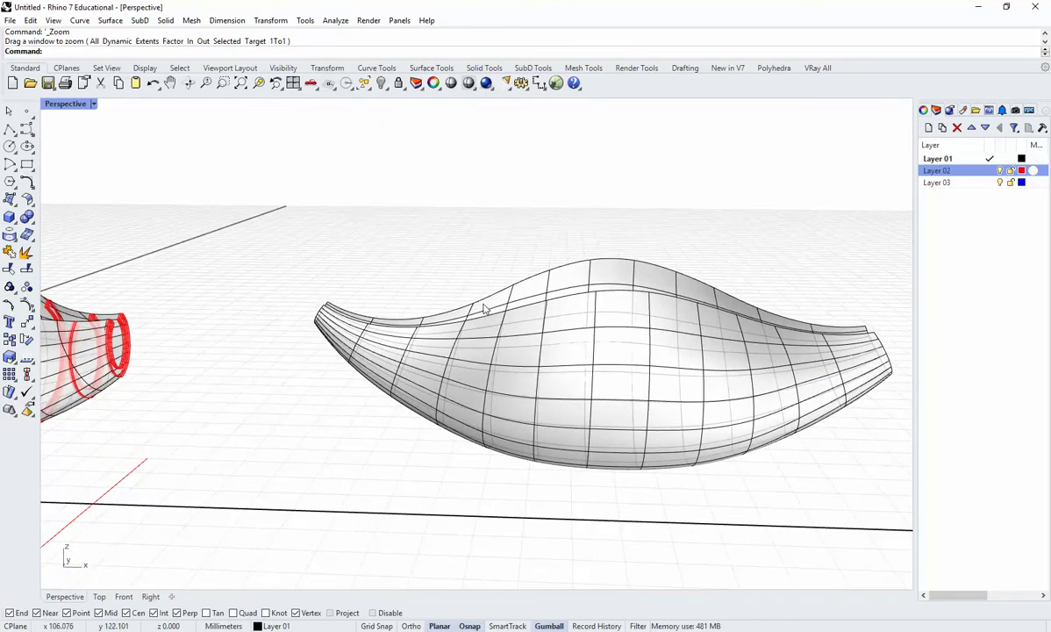
pyautogui.scroll(2, 474, 349)
pyautogui.scroll(3, 516, 383)
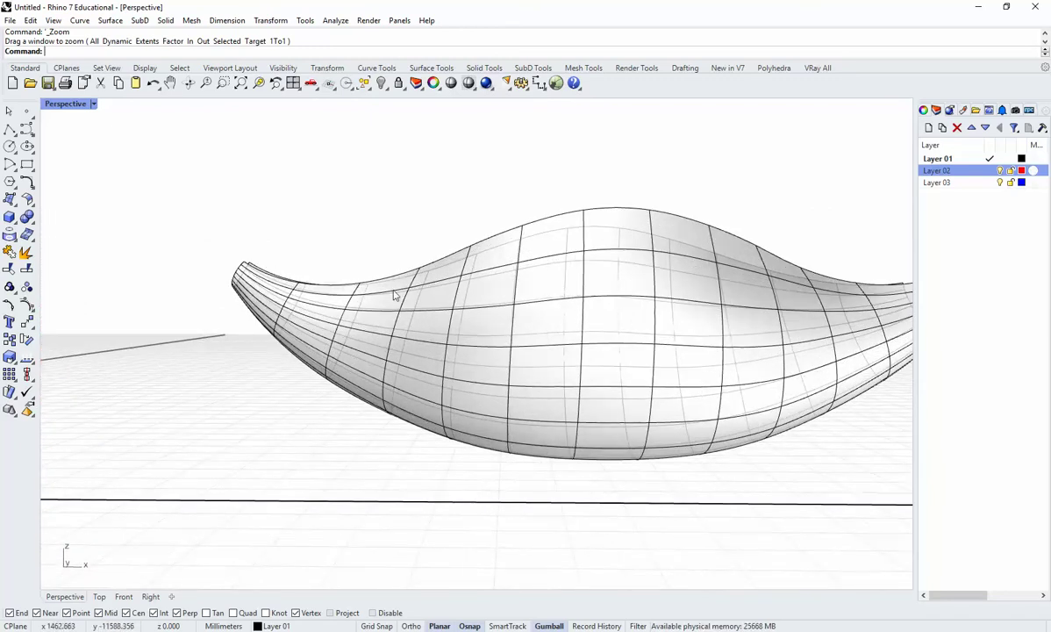
pyautogui.moveTo(694, 295); pyautogui.dragTo(809, 290, button='right')
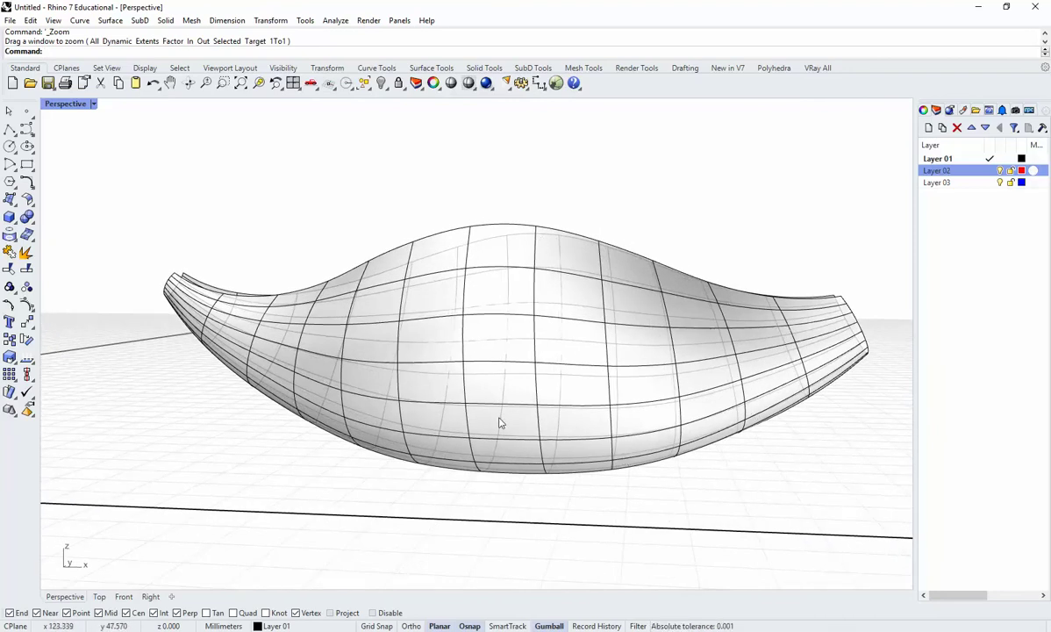
pyautogui.moveTo(393, 344); pyautogui.dragTo(461, 346, button='right')
pyautogui.moveTo(395, 328); pyautogui.dragTo(253, 262, button='right')
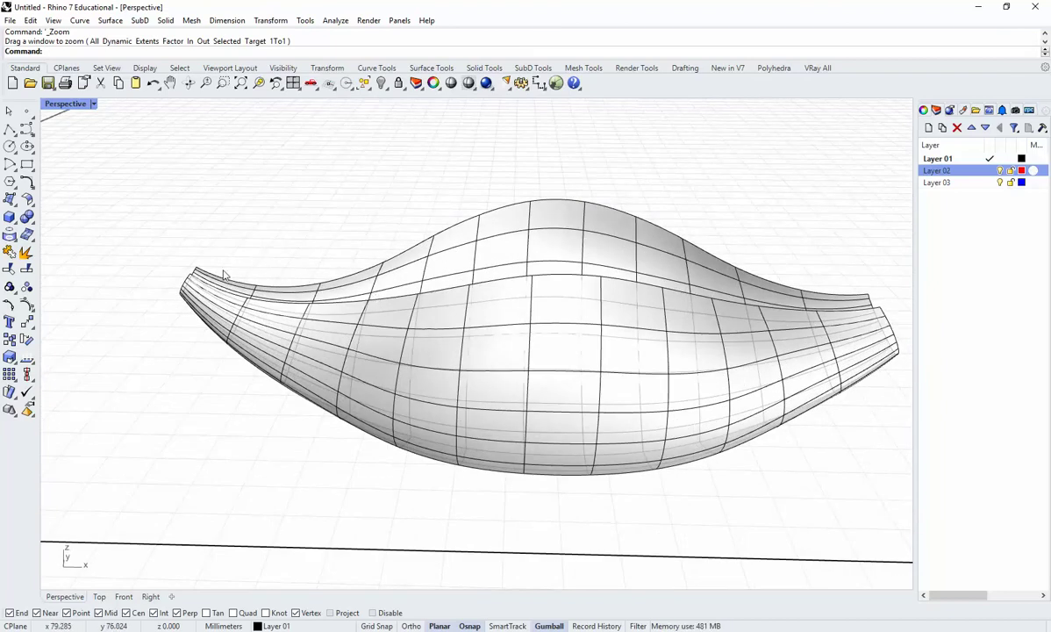